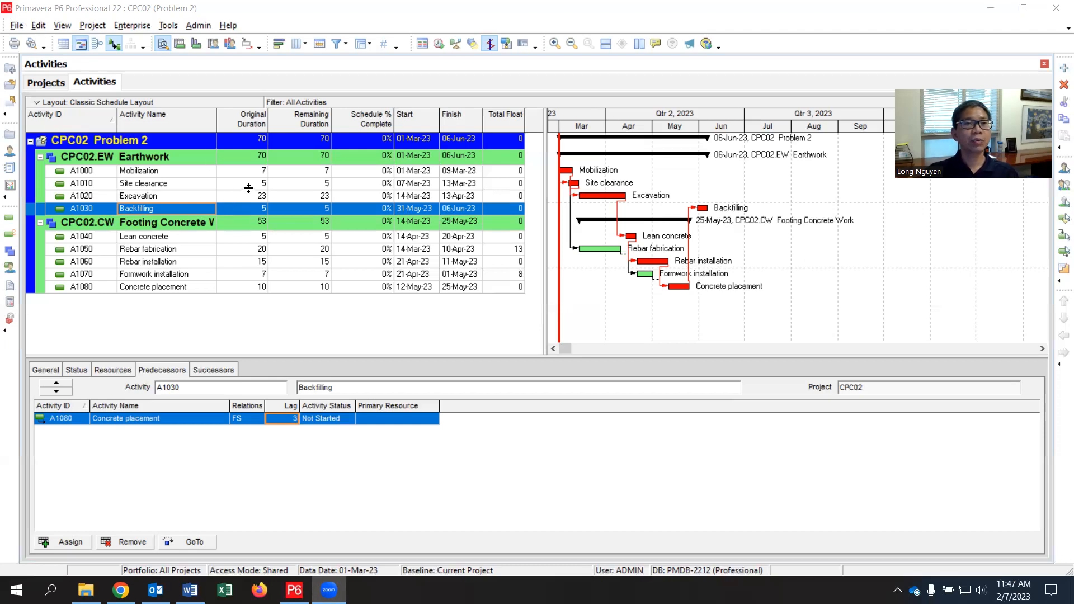
Step: In the user preferences, set the time units format to 0 decimals and the durations format to Day
{"action": "left_click", "coordinate": [39, 25]}
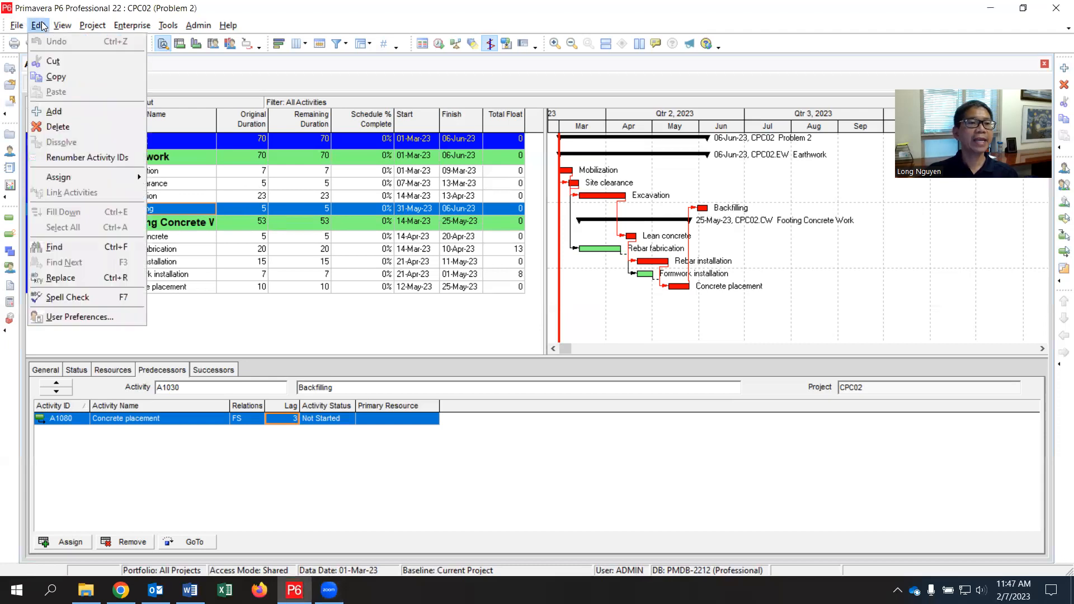
{"action": "left_click", "coordinate": [99, 316]}
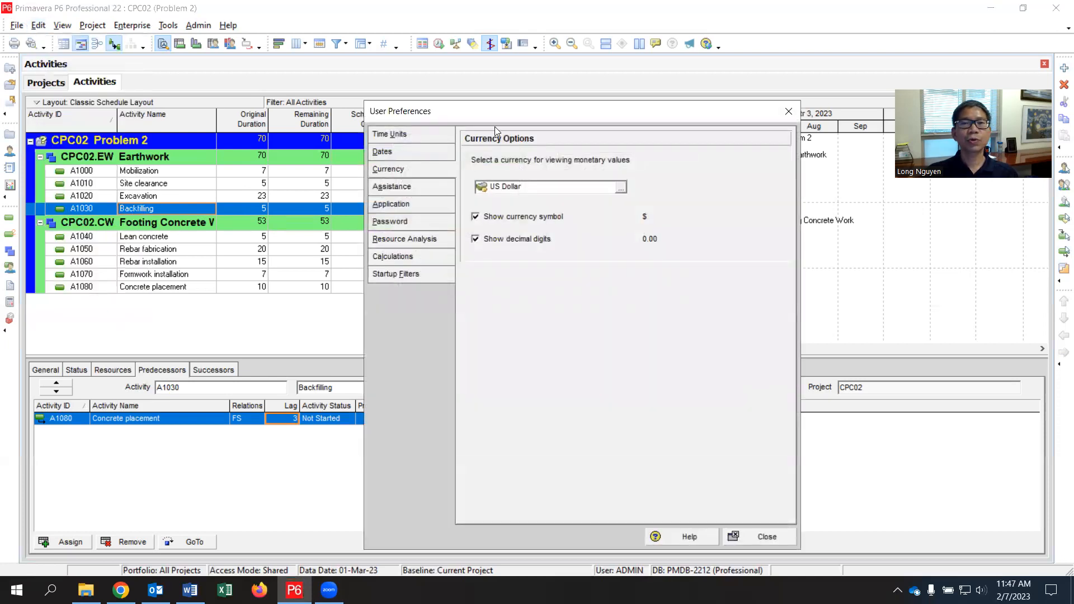
{"action": "left_click_drag", "start_coordinate": [493, 118], "coordinate": [456, 100]}
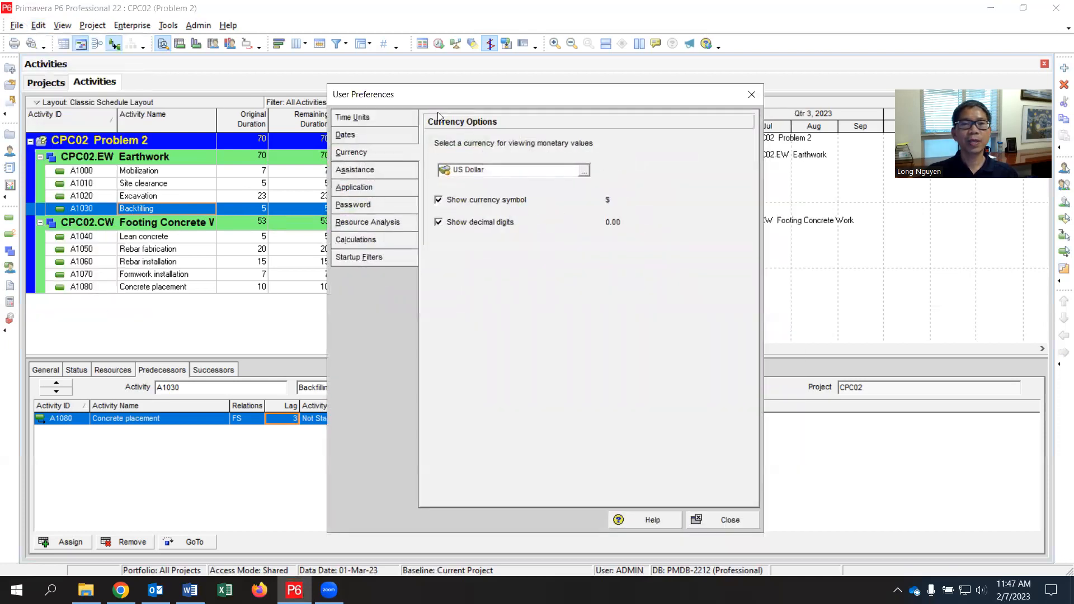
{"action": "left_click", "coordinate": [368, 119]}
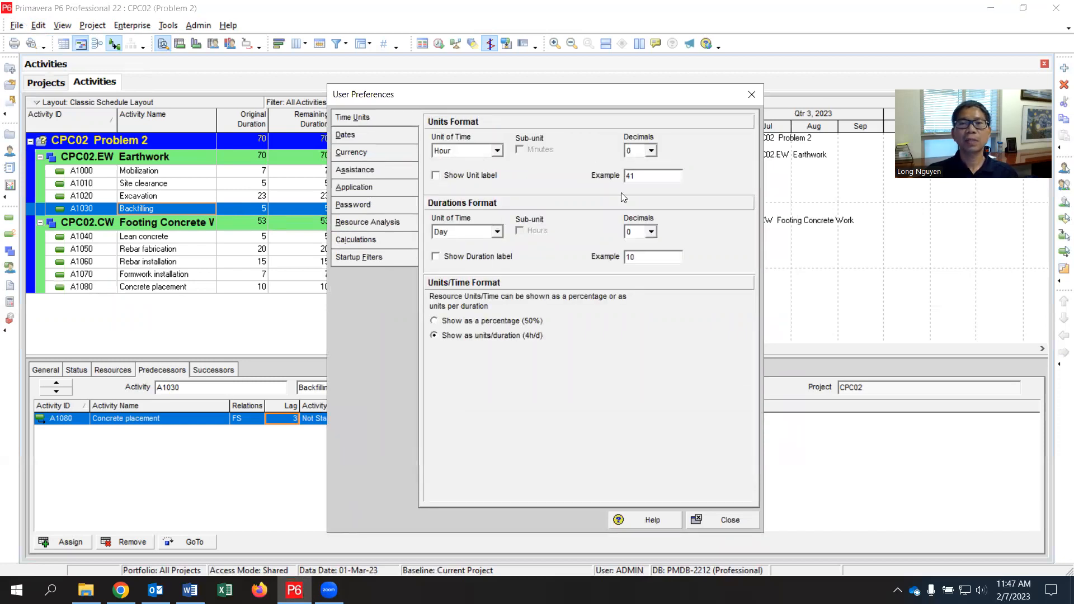
{"action": "left_click", "coordinate": [652, 151]}
{"action": "left_click", "coordinate": [648, 166]}
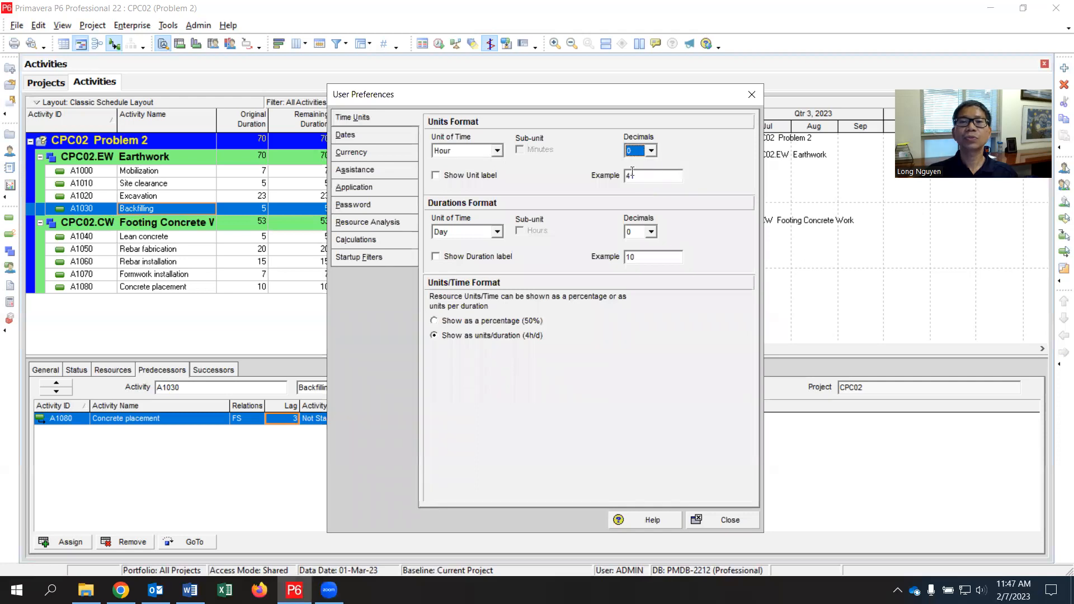
{"action": "left_click", "coordinate": [498, 232]}
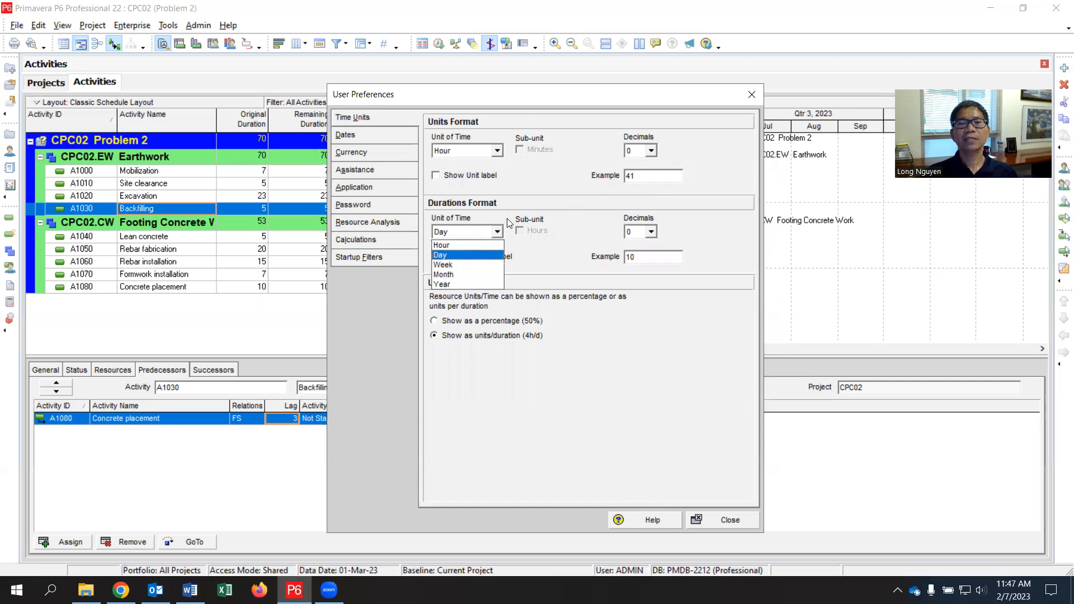
{"action": "left_click", "coordinate": [482, 260]}
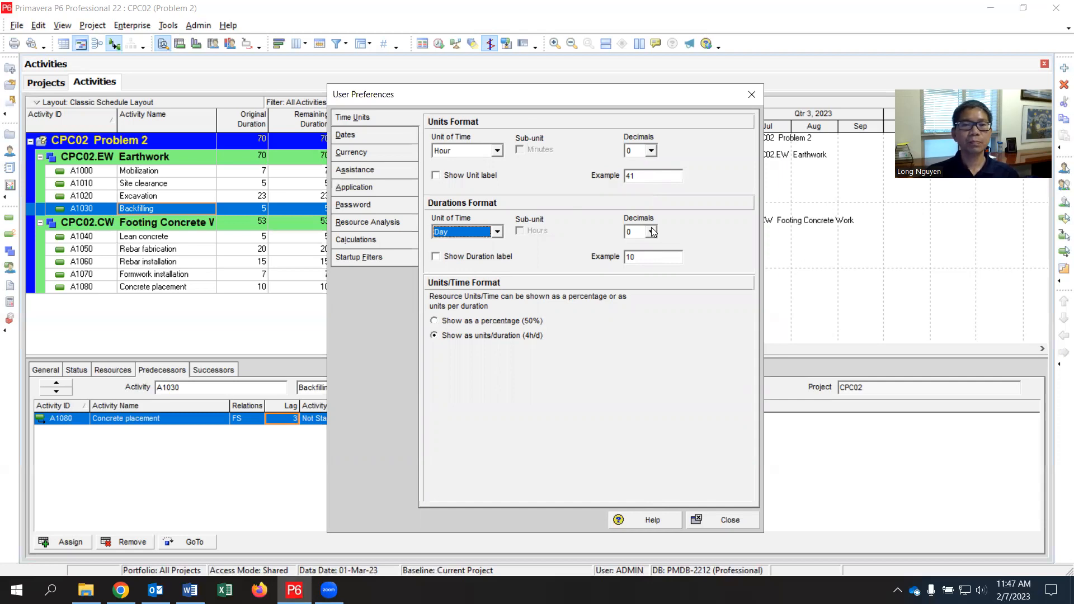
Step: Review the currency preferences, including the list of available currencies and the effect of the decimal digits option
{"action": "left_click", "coordinate": [351, 154]}
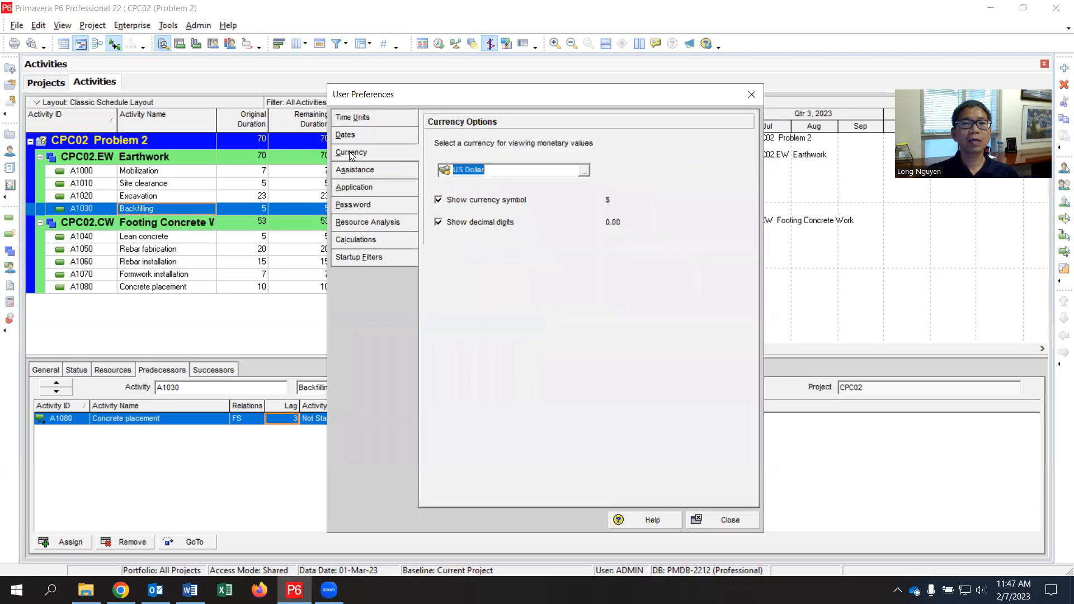
{"action": "left_click", "coordinate": [585, 171]}
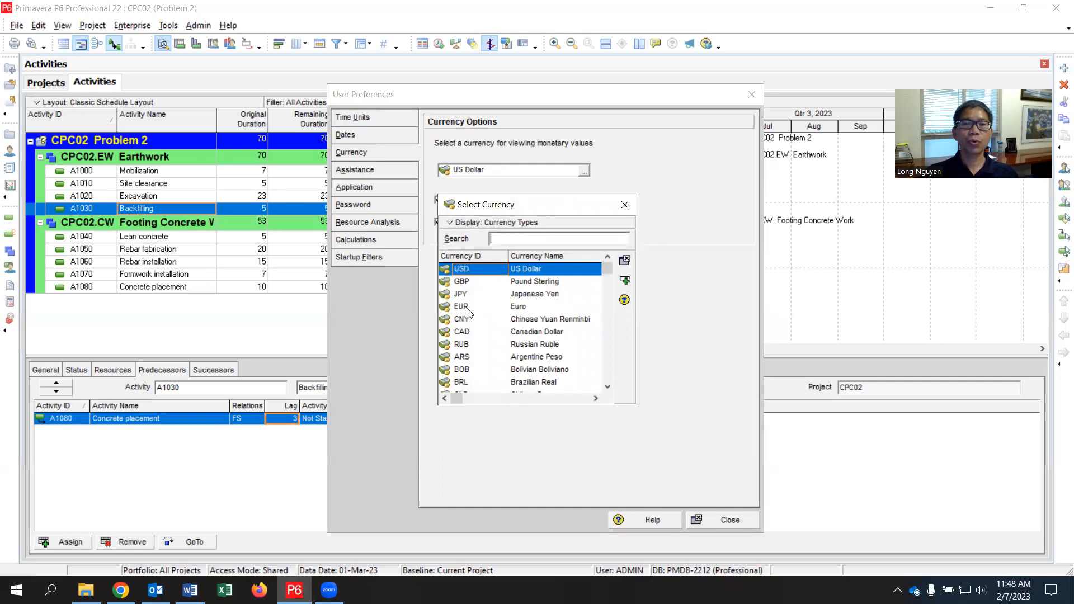
{"action": "left_click", "coordinate": [624, 205]}
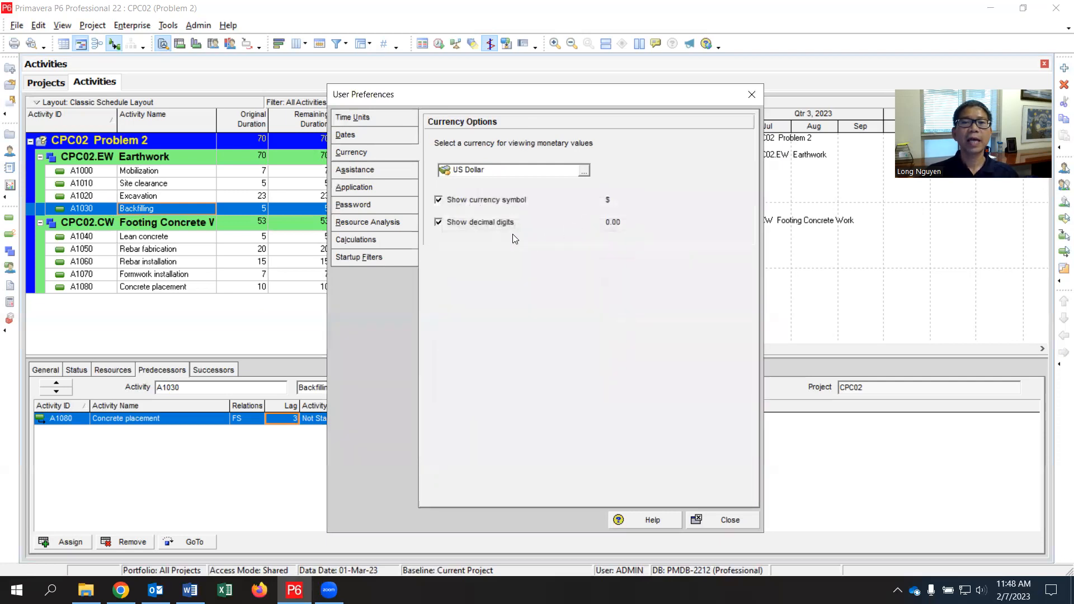
{"action": "left_click", "coordinate": [439, 222]}
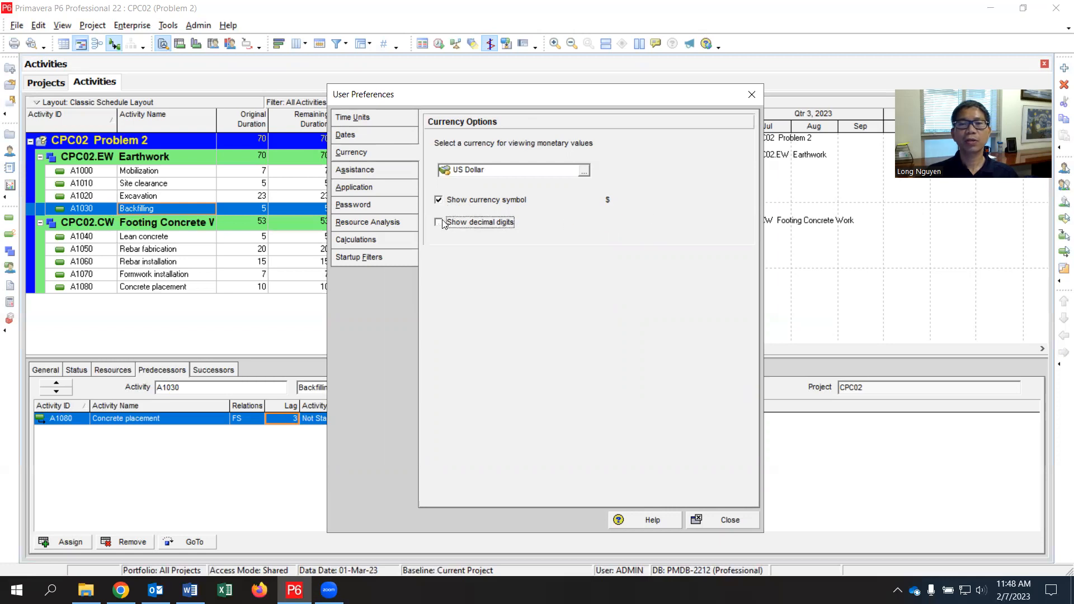
{"action": "left_click", "coordinate": [438, 222]}
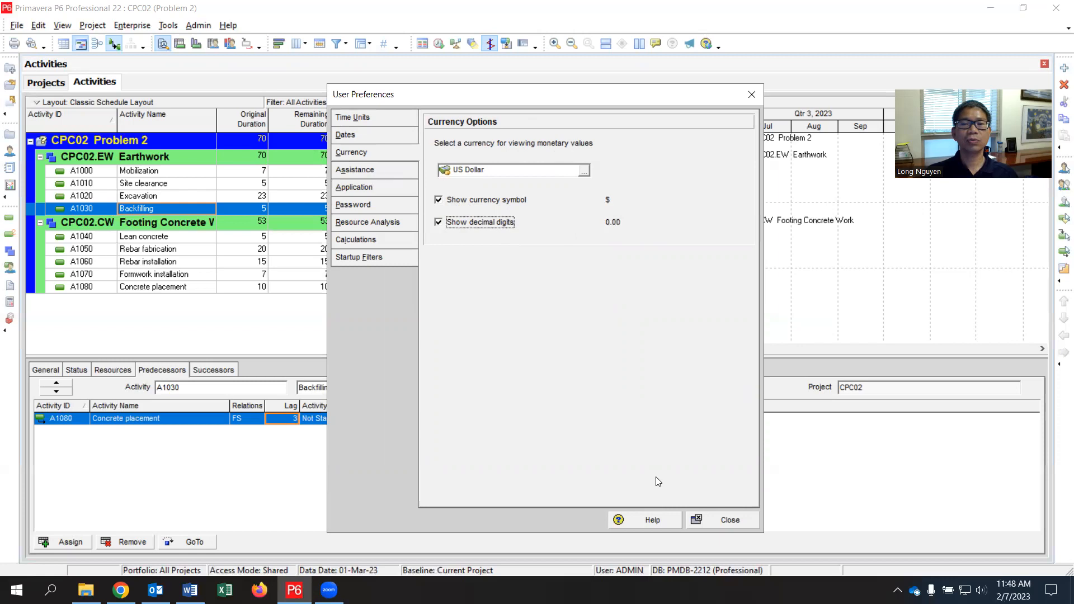
{"action": "left_click", "coordinate": [733, 520]}
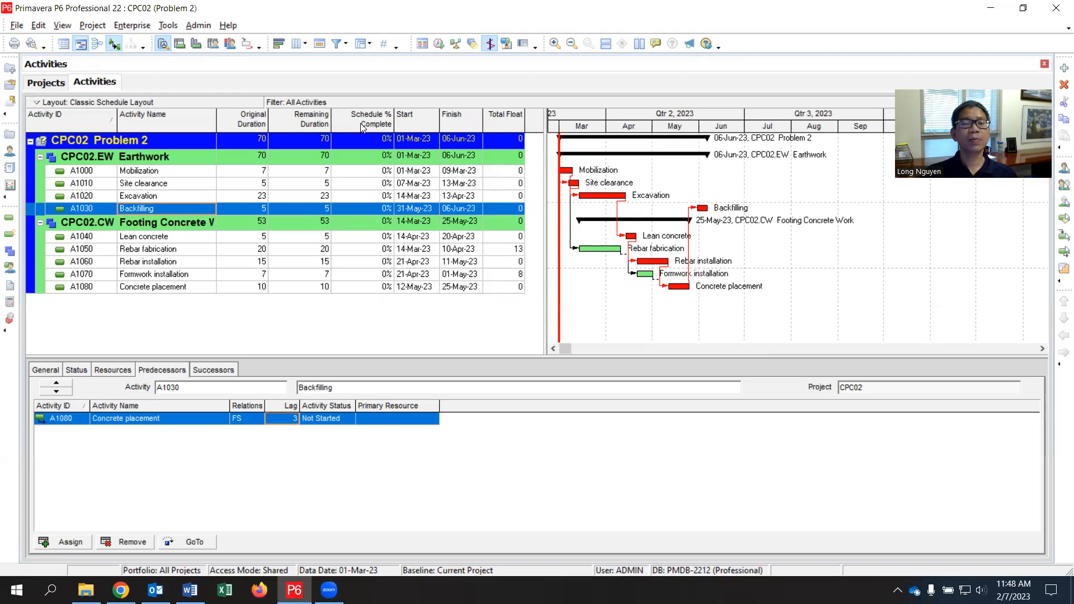
Step: Add the Free Float column from the Durations category to the activity table
{"action": "right_click", "coordinate": [496, 122]}
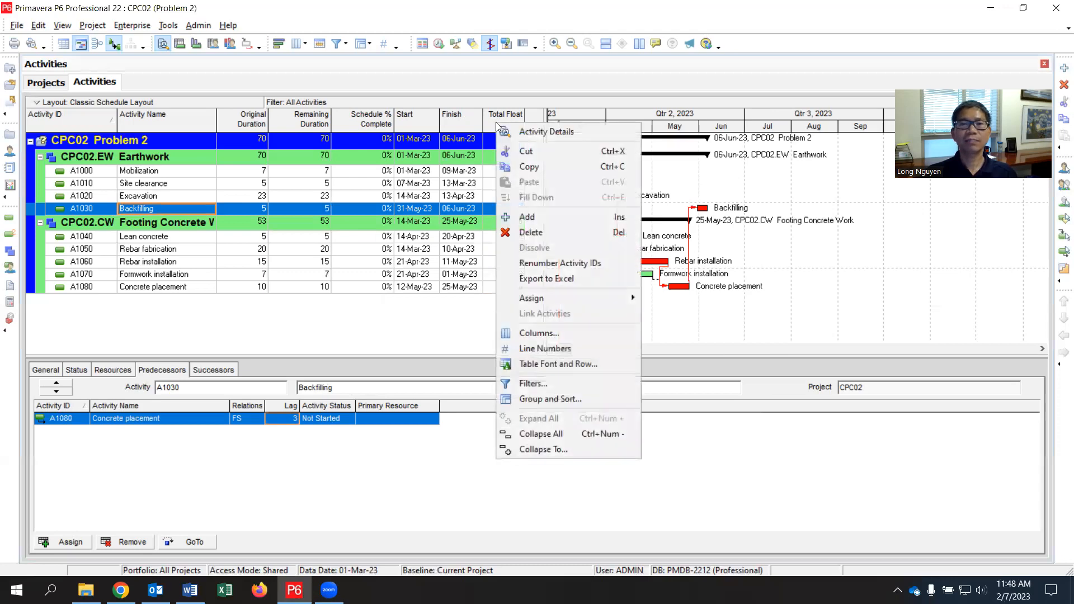
{"action": "right_click", "coordinate": [493, 119]}
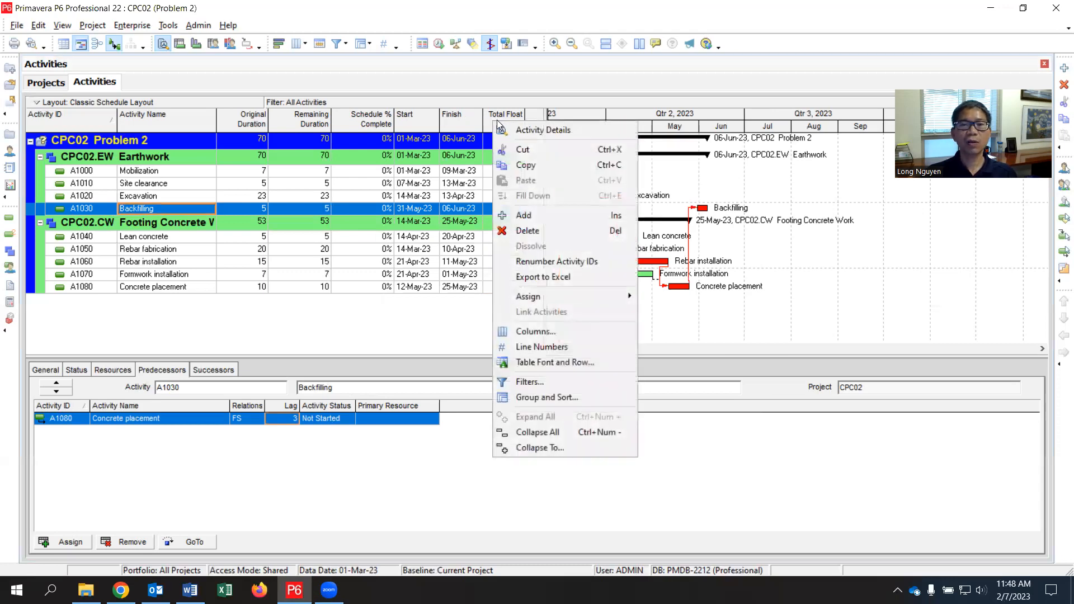
{"action": "left_click", "coordinate": [540, 332]}
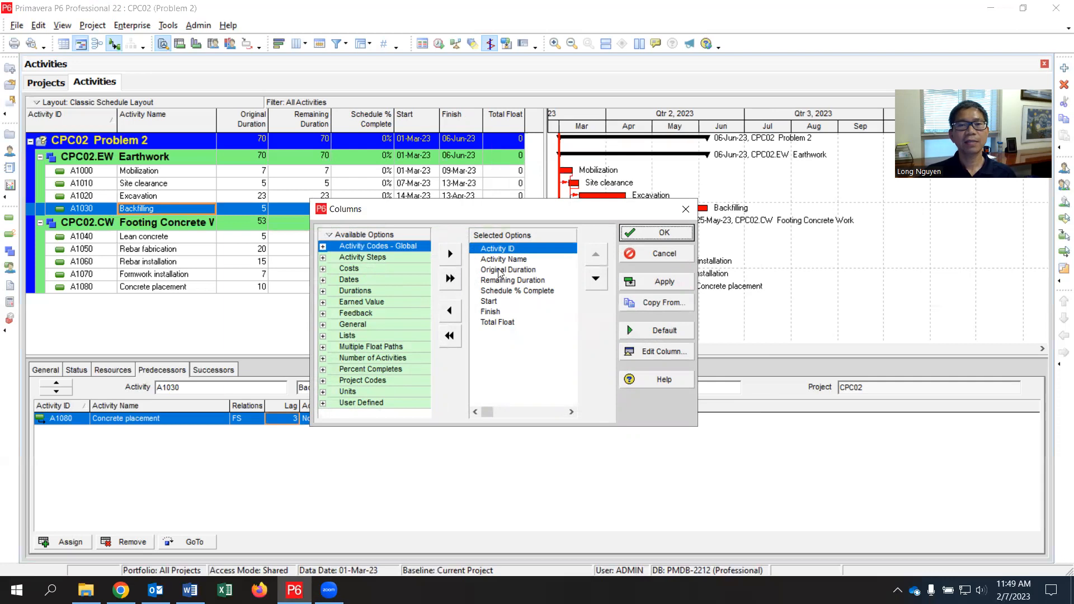
{"action": "left_click_drag", "start_coordinate": [525, 214], "coordinate": [517, 249]}
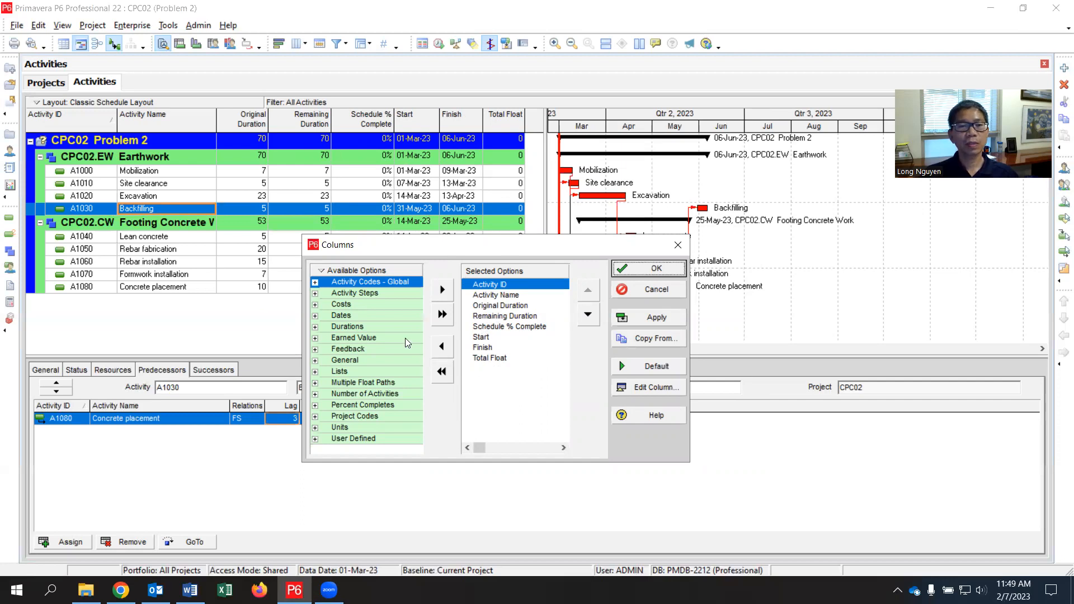
{"action": "left_click", "coordinate": [316, 327]}
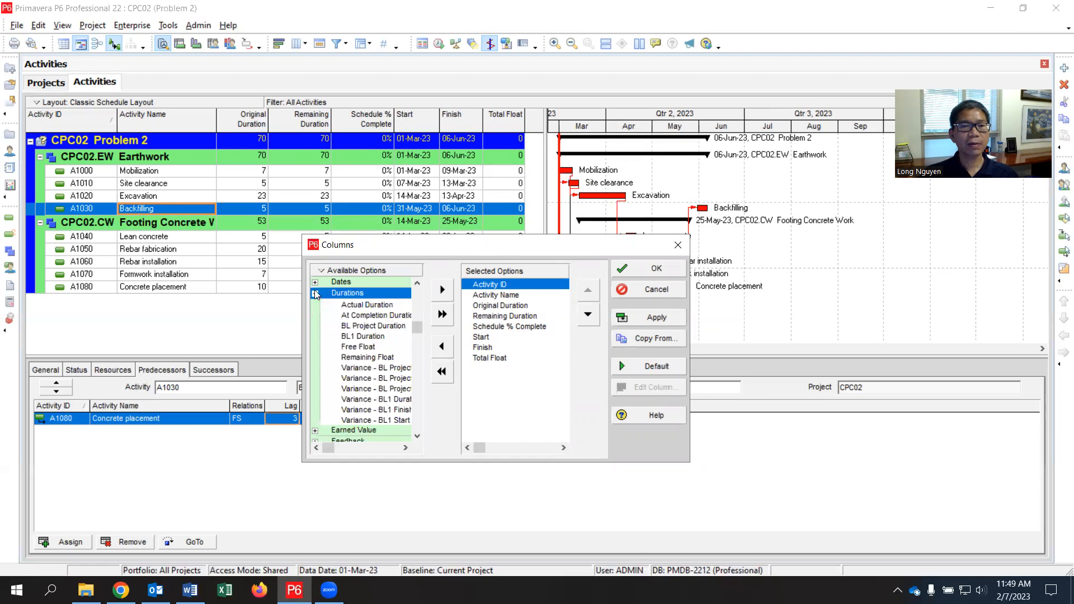
{"action": "left_click", "coordinate": [315, 326]}
{"action": "left_click", "coordinate": [315, 326]}
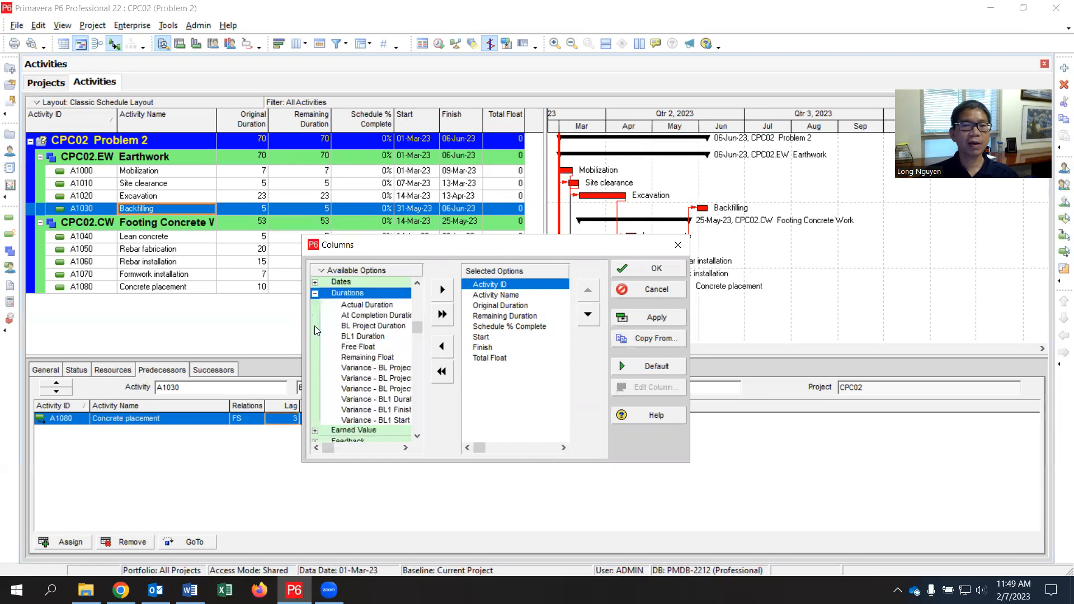
{"action": "left_click", "coordinate": [358, 347]}
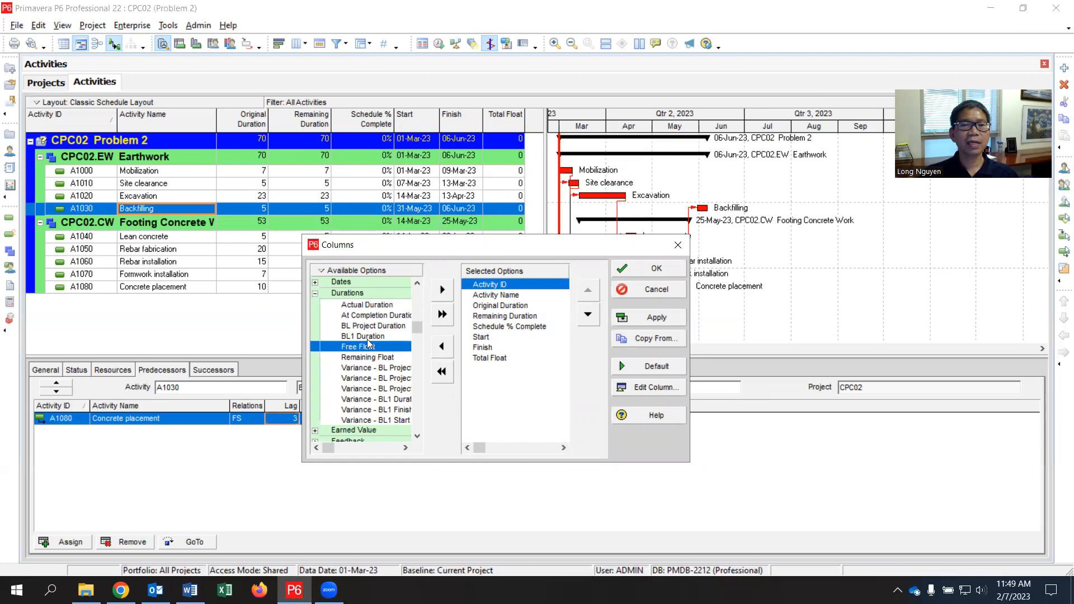
{"action": "left_click", "coordinate": [442, 291]}
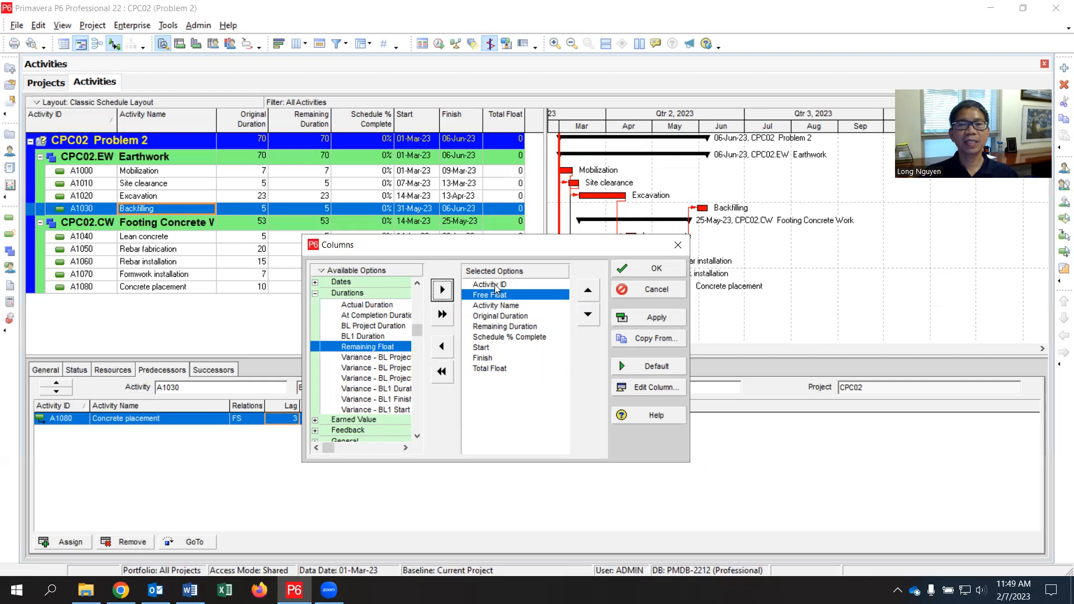
{"action": "left_click", "coordinate": [649, 268]}
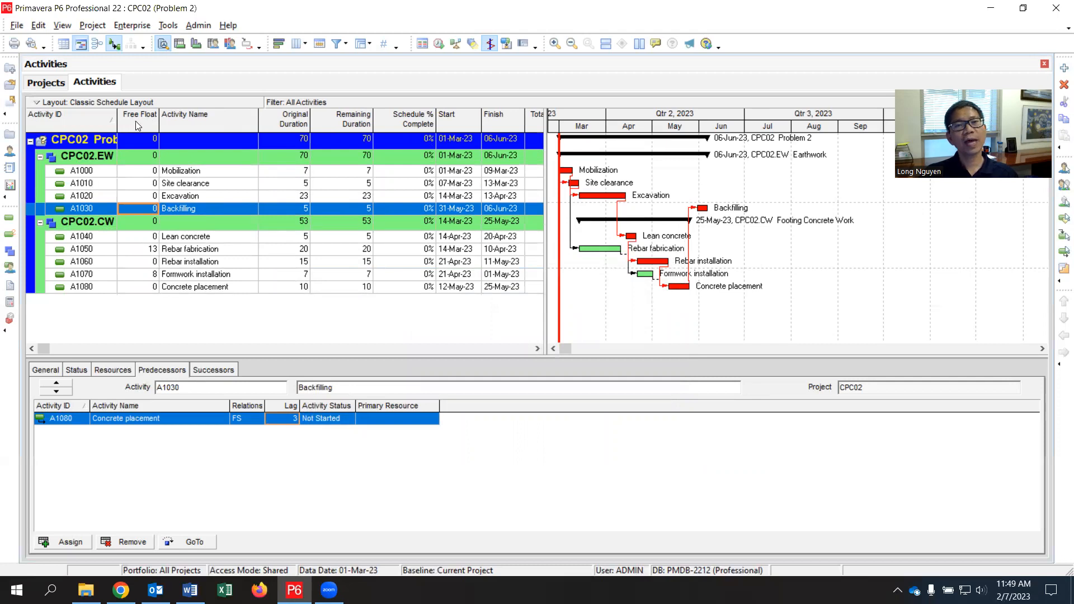
Step: Move the Free Float column after Total Float and widen the activity table so both float columns fit
{"action": "right_click", "coordinate": [515, 126]}
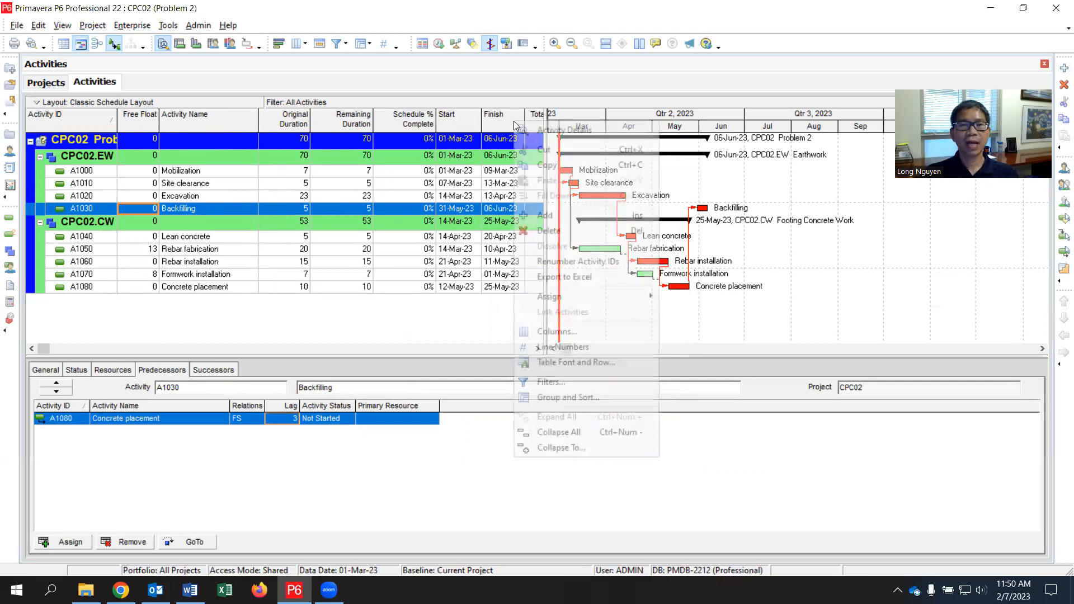
{"action": "left_click", "coordinate": [547, 336]}
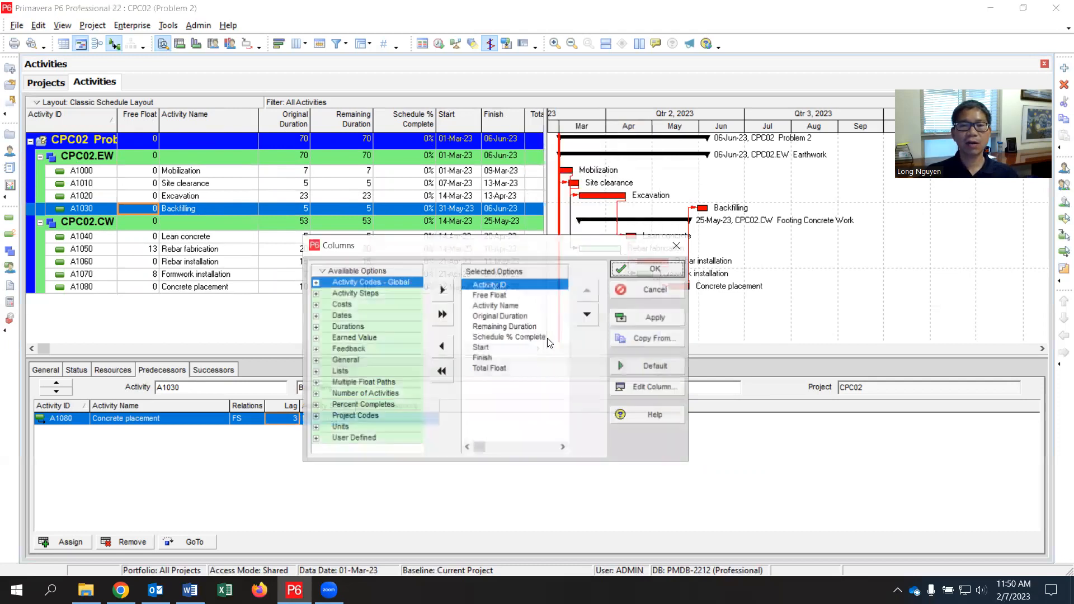
{"action": "left_click", "coordinate": [489, 297]}
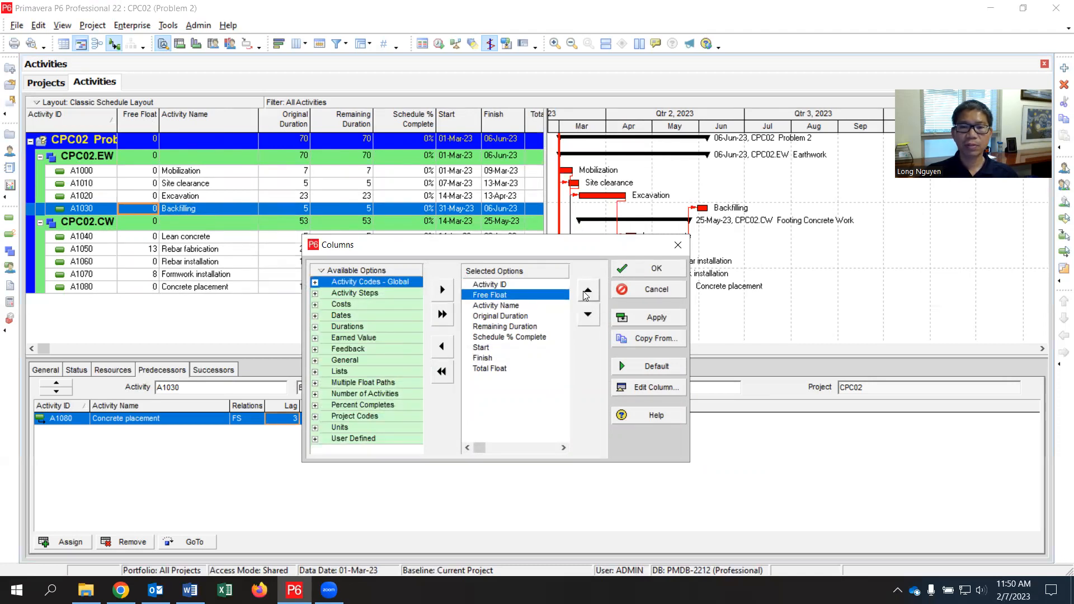
{"action": "left_click", "coordinate": [588, 315]}
{"action": "left_click", "coordinate": [588, 315]}
{"action": "left_click", "coordinate": [589, 315]}
{"action": "left_click", "coordinate": [588, 314]}
{"action": "left_click", "coordinate": [588, 315]}
{"action": "left_click", "coordinate": [588, 315]}
{"action": "left_click", "coordinate": [588, 315]}
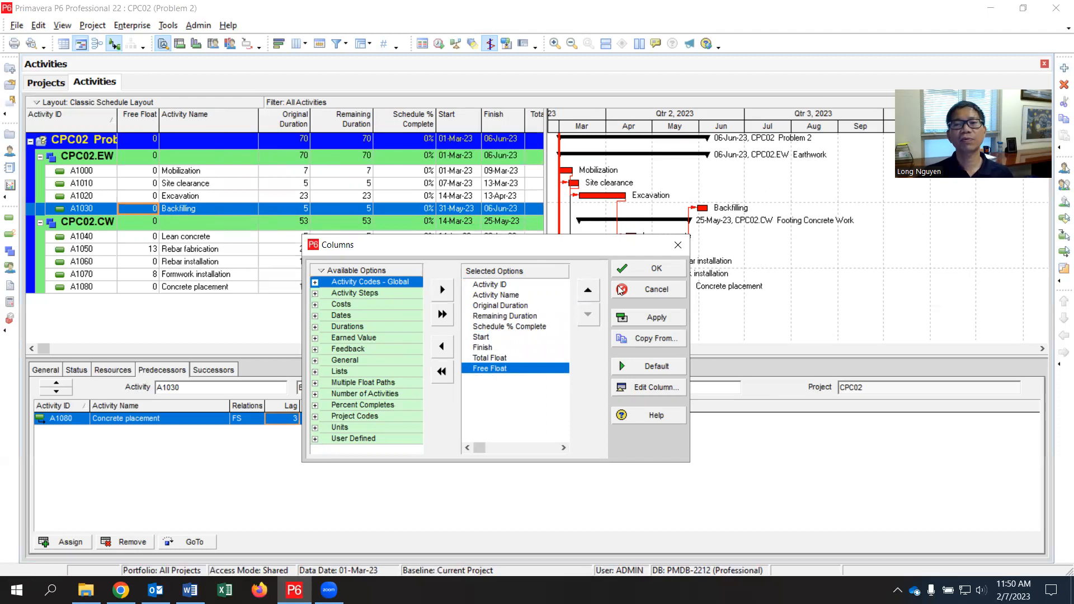
{"action": "left_click", "coordinate": [626, 273]}
{"action": "left_click_drag", "start_coordinate": [548, 190], "coordinate": [577, 194]}
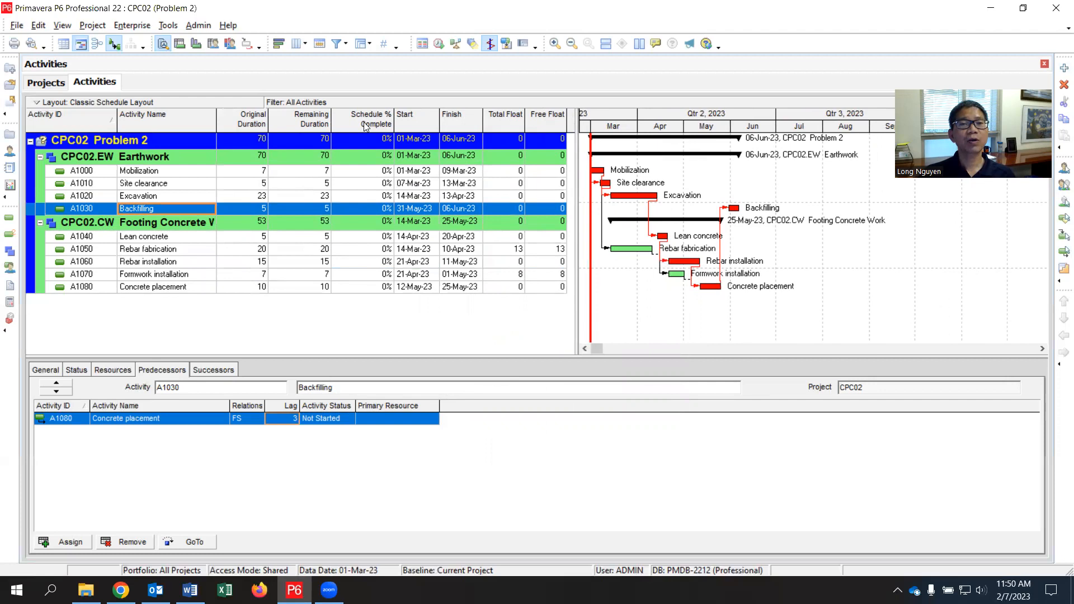
Step: Remove the Remaining Duration and Schedule % Complete columns from the activity table
{"action": "right_click", "coordinate": [456, 126]}
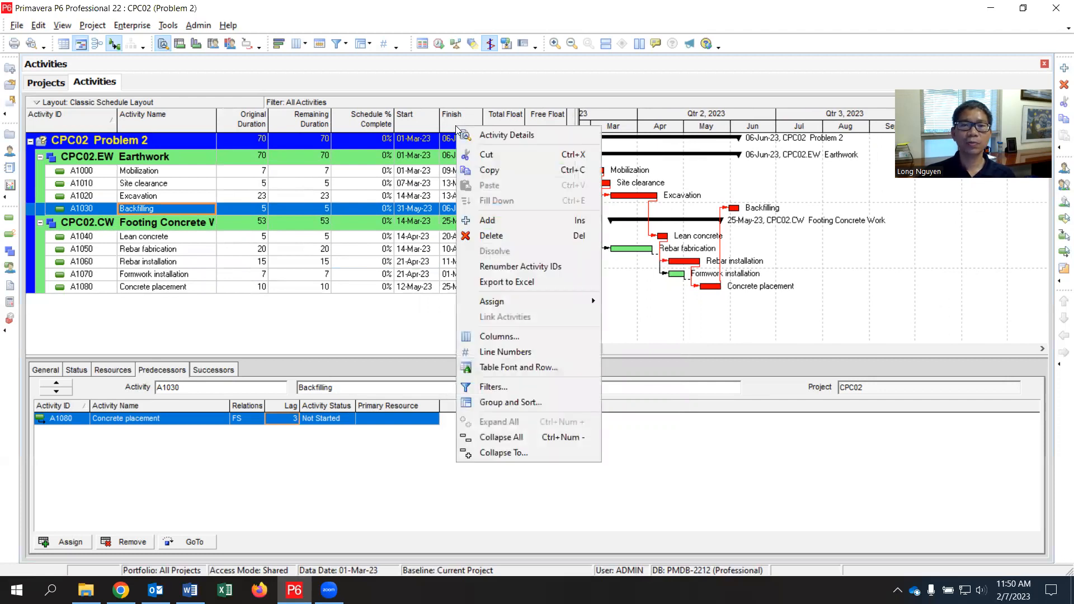
{"action": "left_click", "coordinate": [535, 332]}
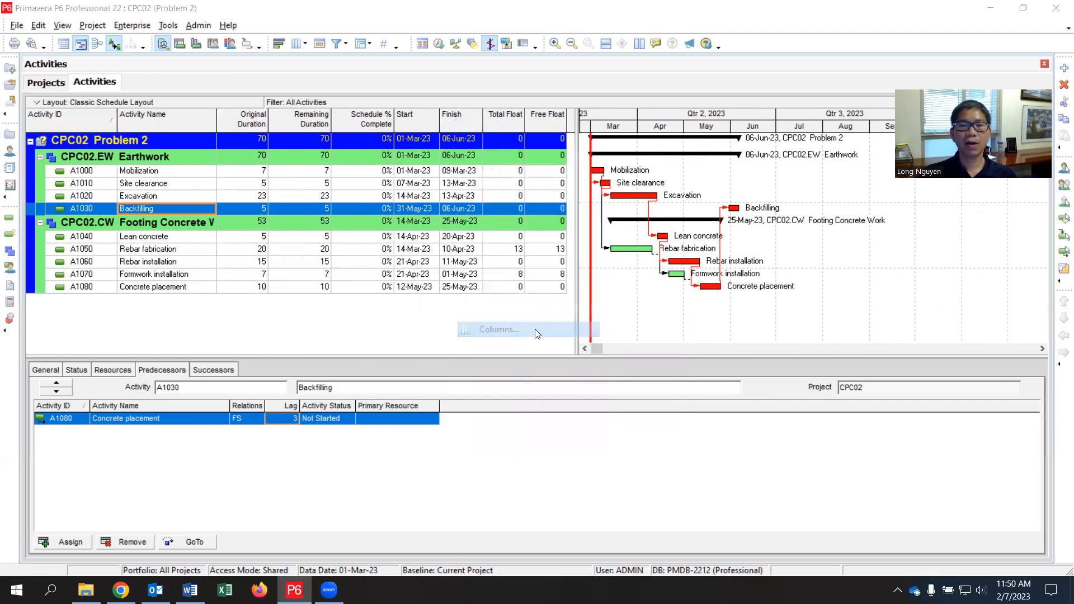
{"action": "left_click", "coordinate": [507, 317]}
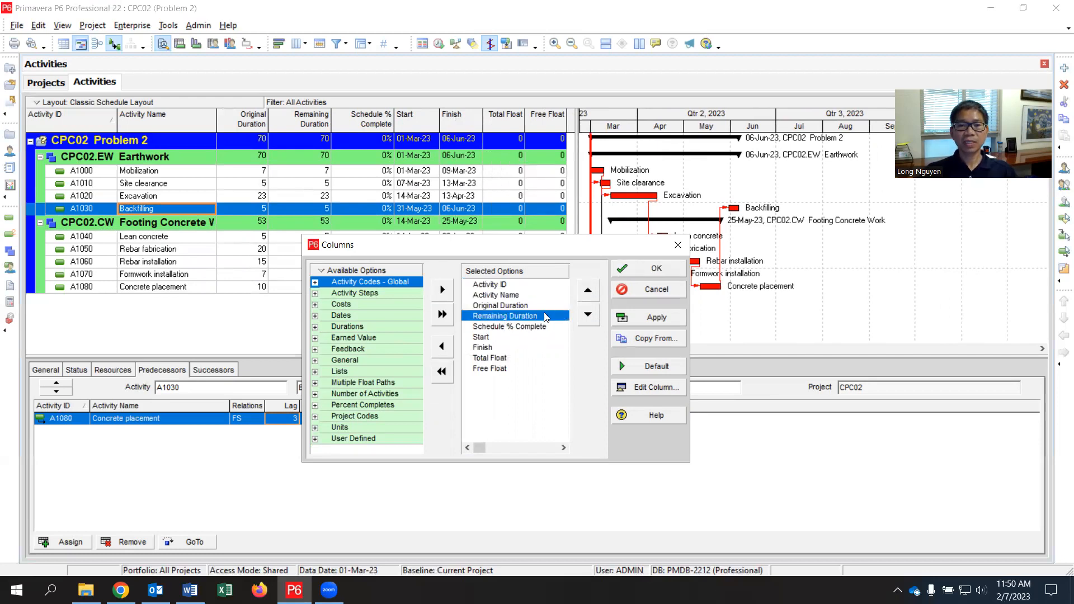
{"action": "left_click", "coordinate": [516, 331], "text": "shift"}
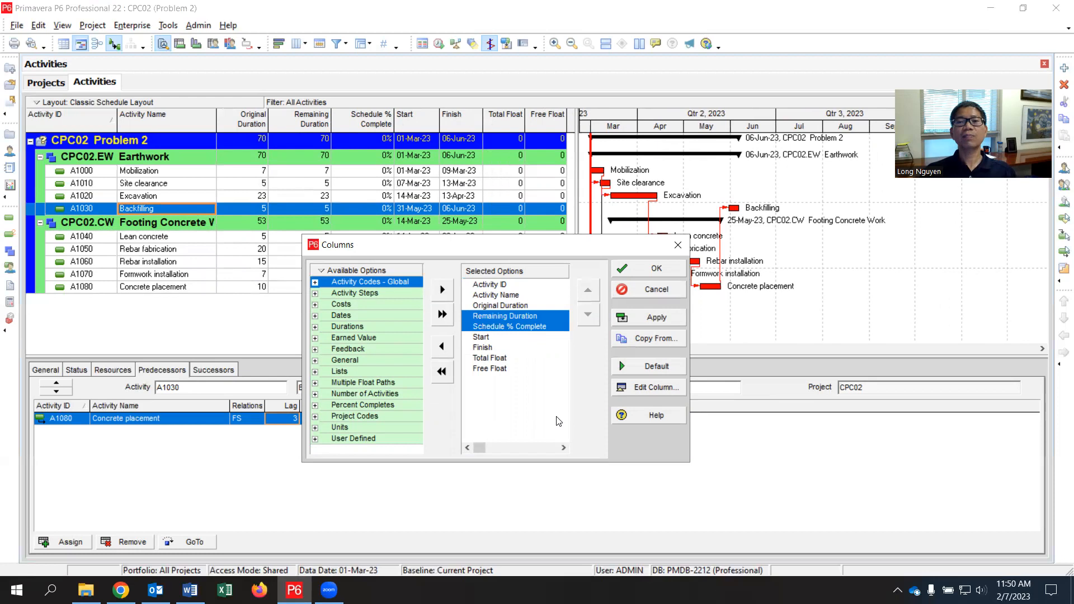
{"action": "left_click", "coordinate": [443, 348]}
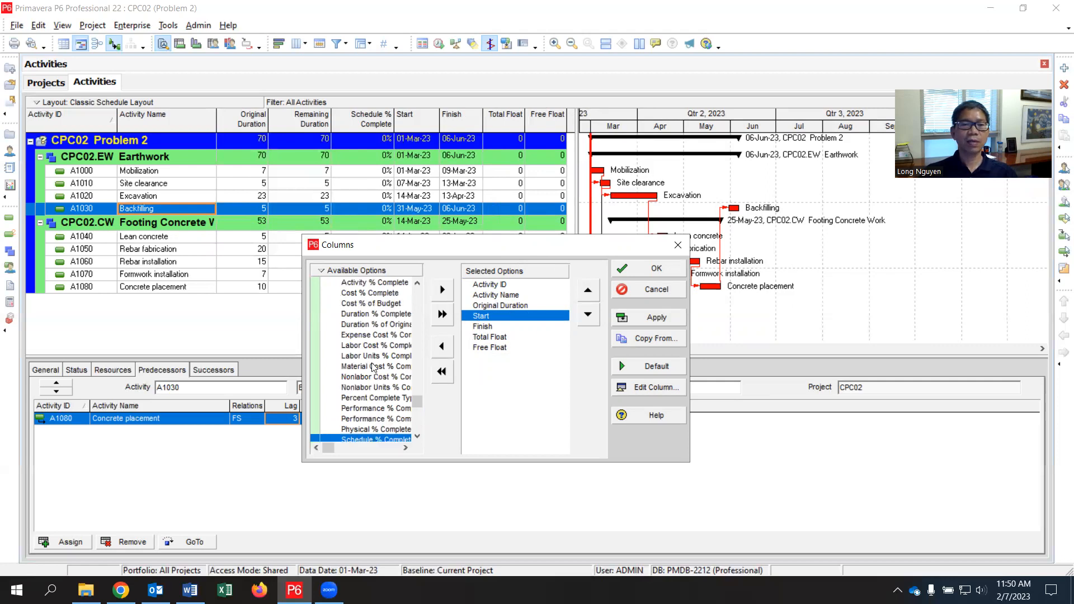
{"action": "scroll", "coordinate": [375, 366], "scroll_direction": "up", "scroll_amount": 1}
{"action": "scroll", "coordinate": [374, 364], "scroll_direction": "down", "scroll_amount": 3}
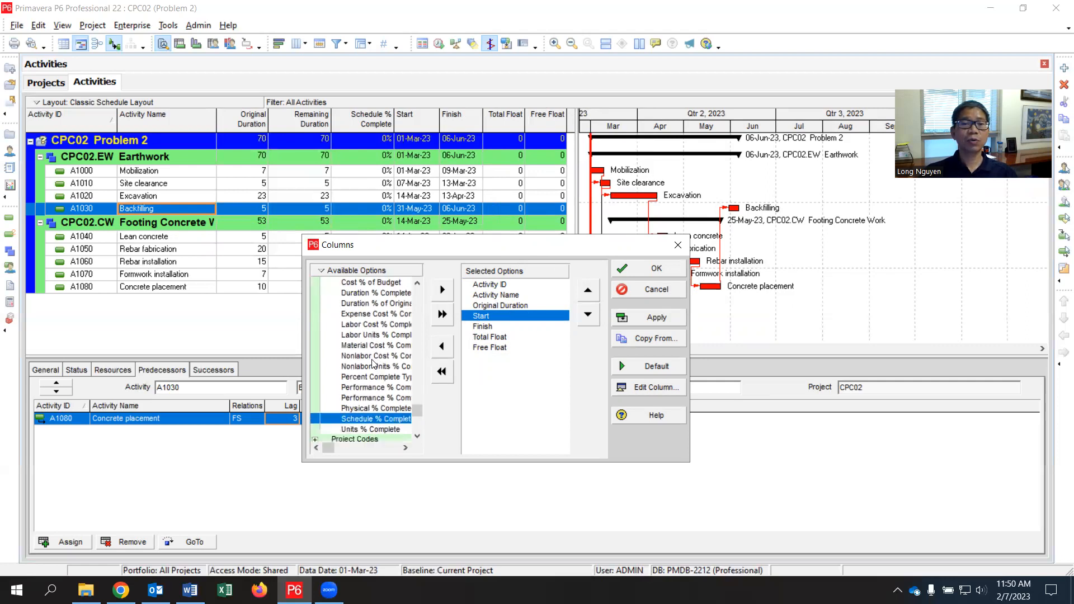
{"action": "scroll", "coordinate": [374, 364], "scroll_direction": "up", "scroll_amount": 3}
{"action": "scroll", "coordinate": [374, 363], "scroll_direction": "up", "scroll_amount": 1}
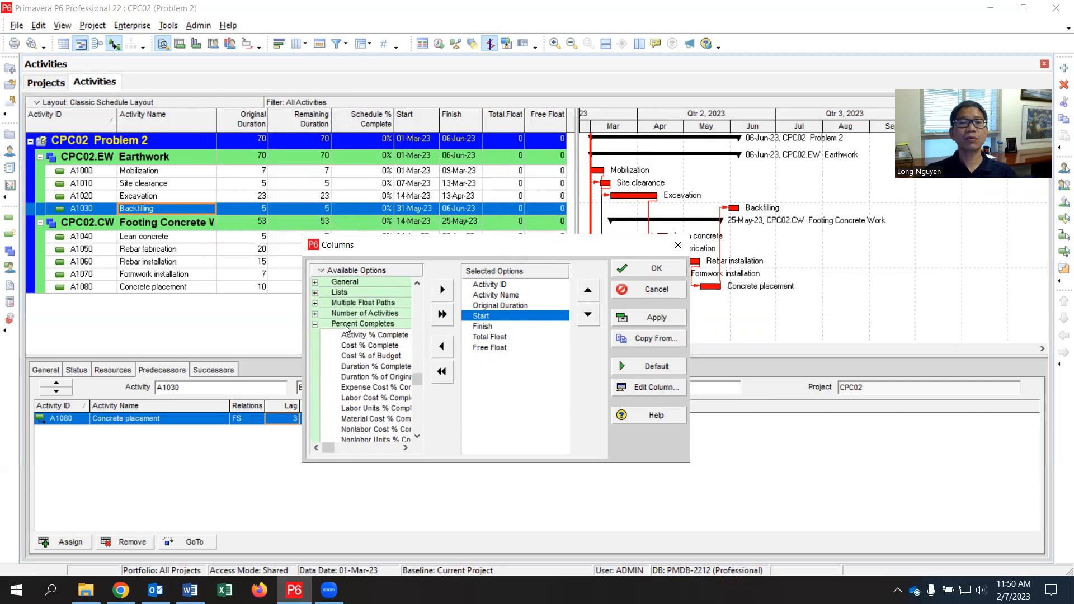
{"action": "scroll", "coordinate": [364, 347], "scroll_direction": "up", "scroll_amount": 3}
{"action": "scroll", "coordinate": [361, 342], "scroll_direction": "up", "scroll_amount": 2}
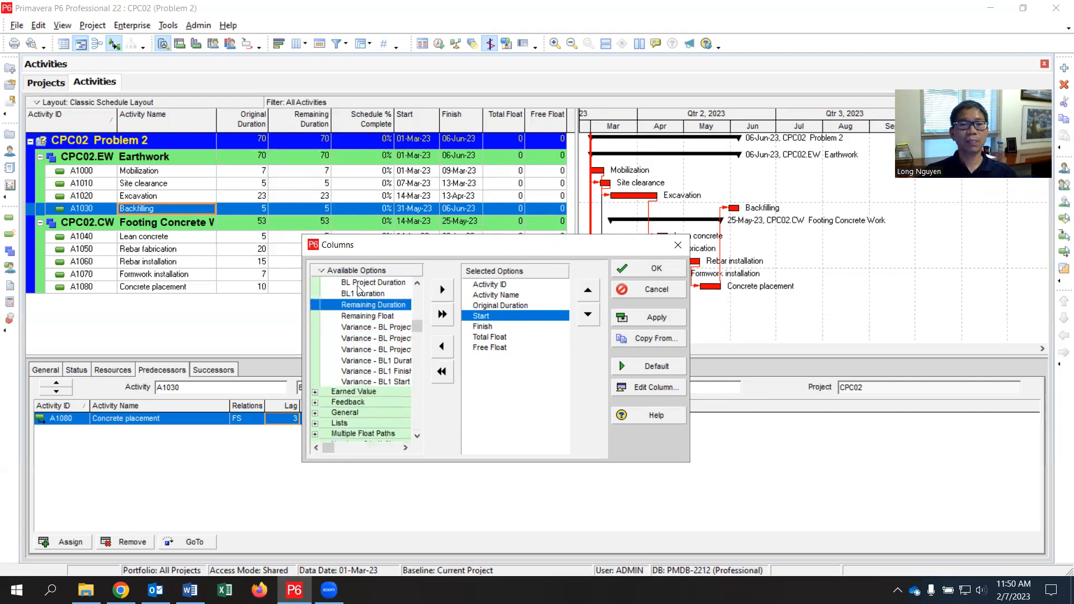
{"action": "scroll", "coordinate": [363, 316], "scroll_direction": "up", "scroll_amount": 1}
{"action": "scroll", "coordinate": [364, 328], "scroll_direction": "up", "scroll_amount": 1}
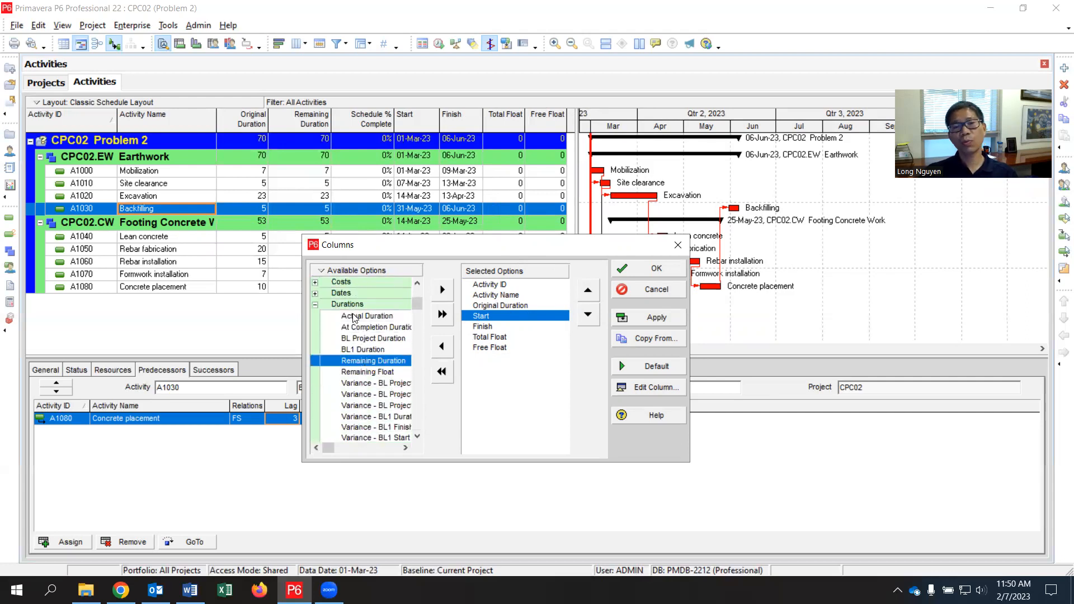
{"action": "left_click", "coordinate": [646, 269]}
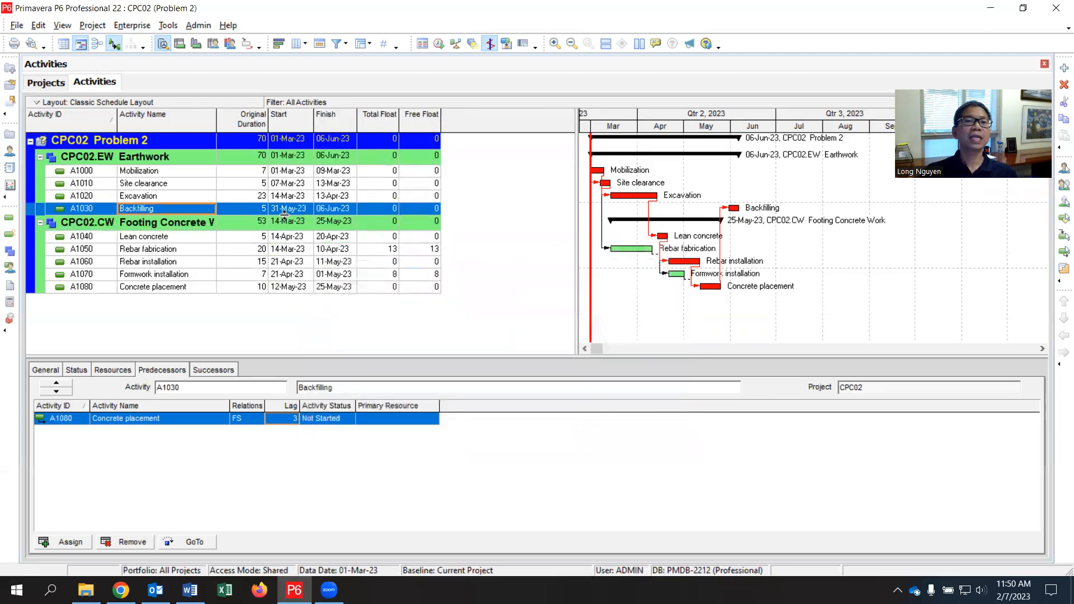
Step: Narrow the activity table columns and shrink the table area to fit them, giving the Gantt chart more room
{"action": "double_click", "coordinate": [573, 241]}
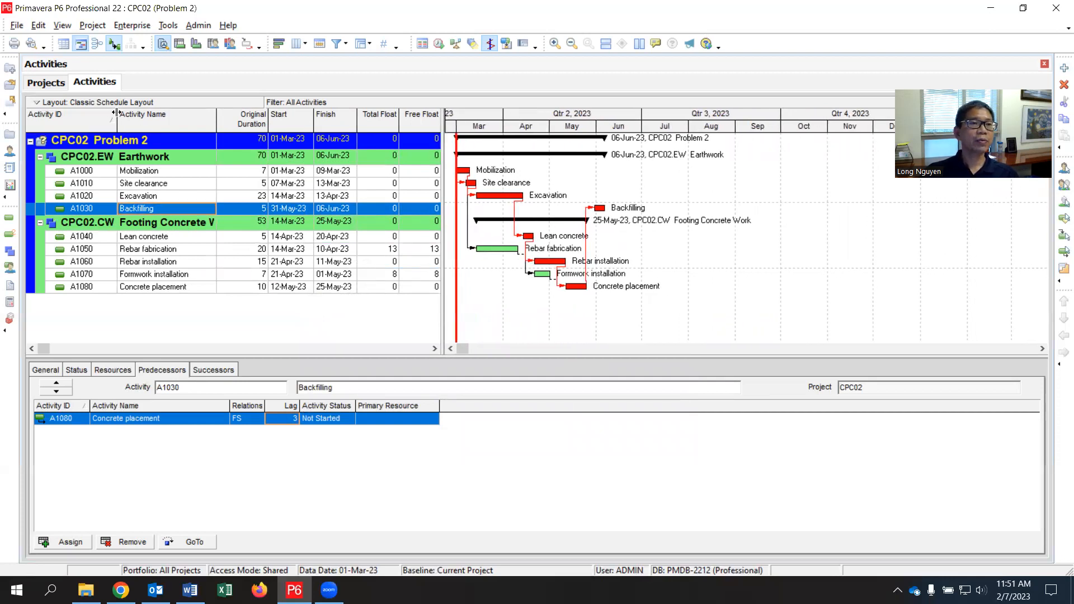
{"action": "left_click_drag", "start_coordinate": [115, 112], "coordinate": [102, 113]}
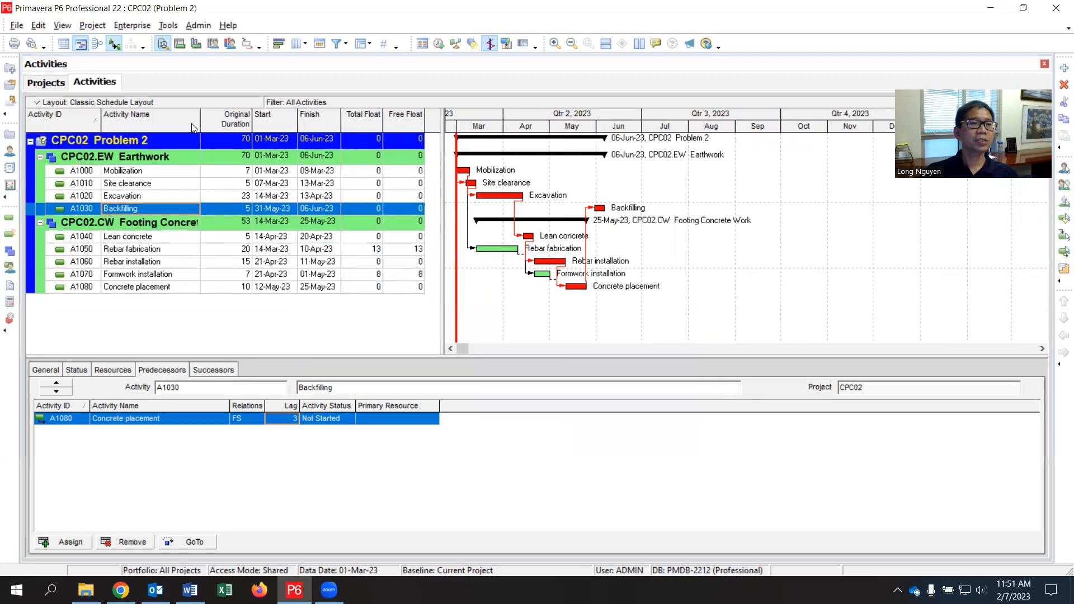
{"action": "left_click_drag", "start_coordinate": [200, 117], "coordinate": [256, 121]}
{"action": "mouse_move", "coordinate": [342, 119]}
{"action": "left_mouse_down"}
{"action": "mouse_move", "coordinate": [318, 120]}
{"action": "mouse_move", "coordinate": [357, 121]}
{"action": "mouse_move", "coordinate": [348, 125]}
{"action": "mouse_move", "coordinate": [321, 119]}
{"action": "mouse_move", "coordinate": [352, 114]}
{"action": "left_mouse_up"}
{"action": "left_click_drag", "start_coordinate": [442, 205], "coordinate": [353, 205]}
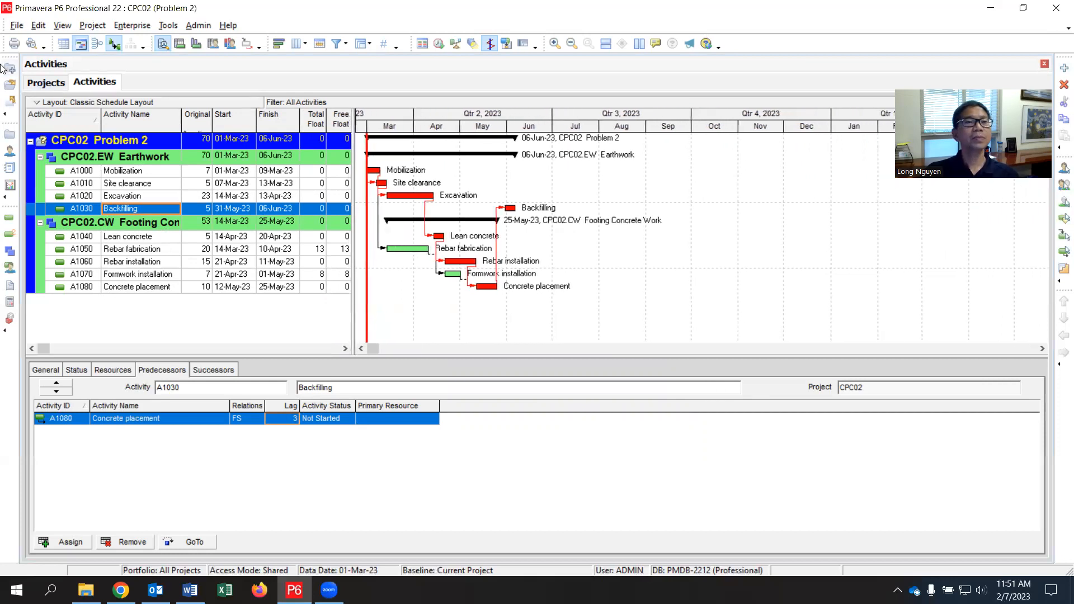
Step: Preview the printed schedule and review the timescale start and finish options in its page setup
{"action": "left_click", "coordinate": [16, 28]}
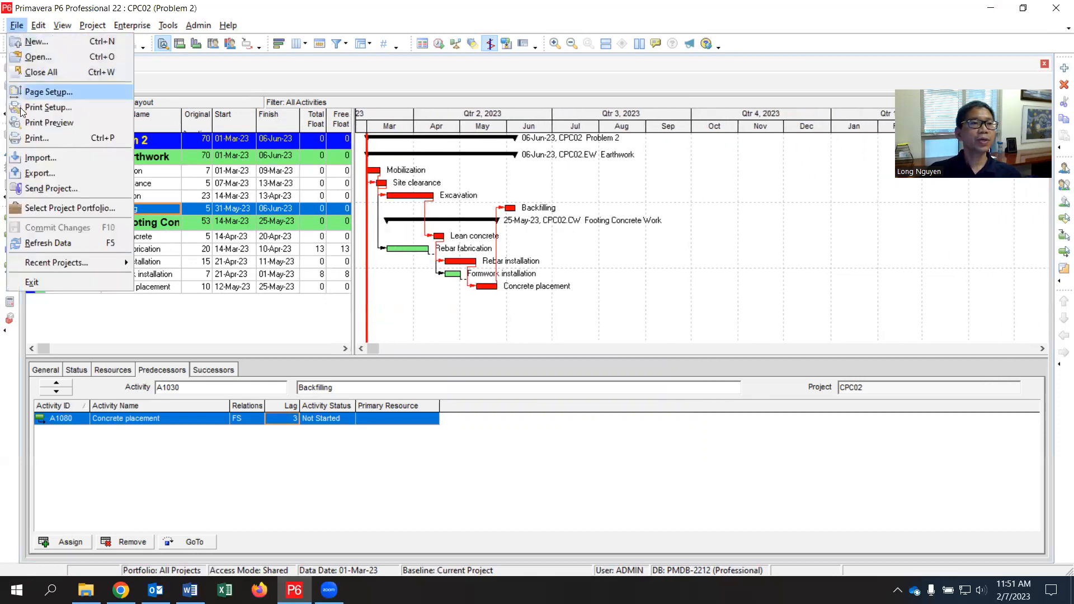
{"action": "left_click", "coordinate": [52, 124]}
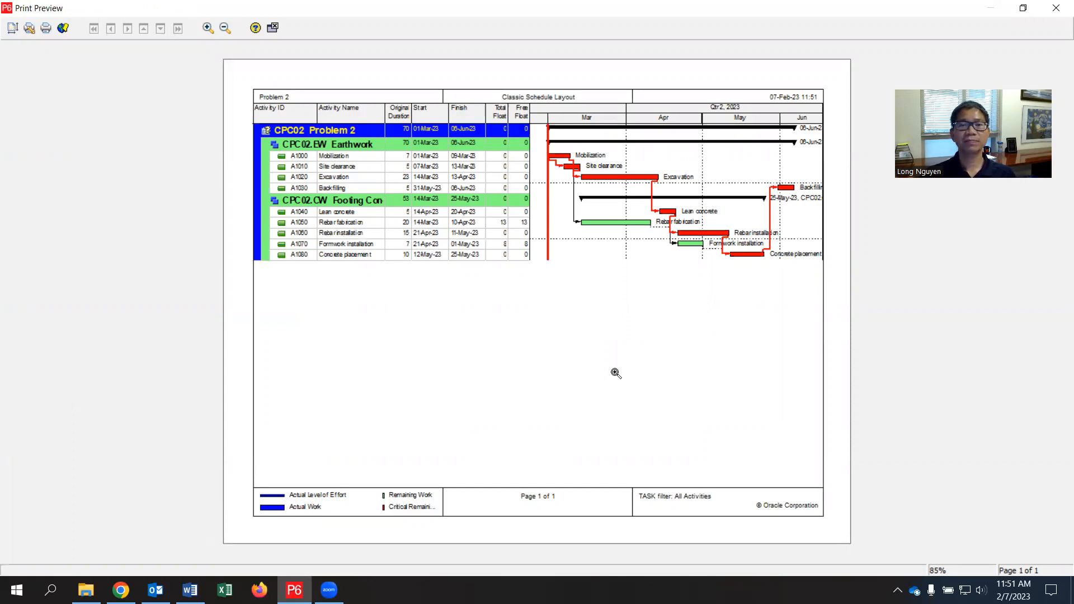
{"action": "left_click", "coordinate": [11, 30]}
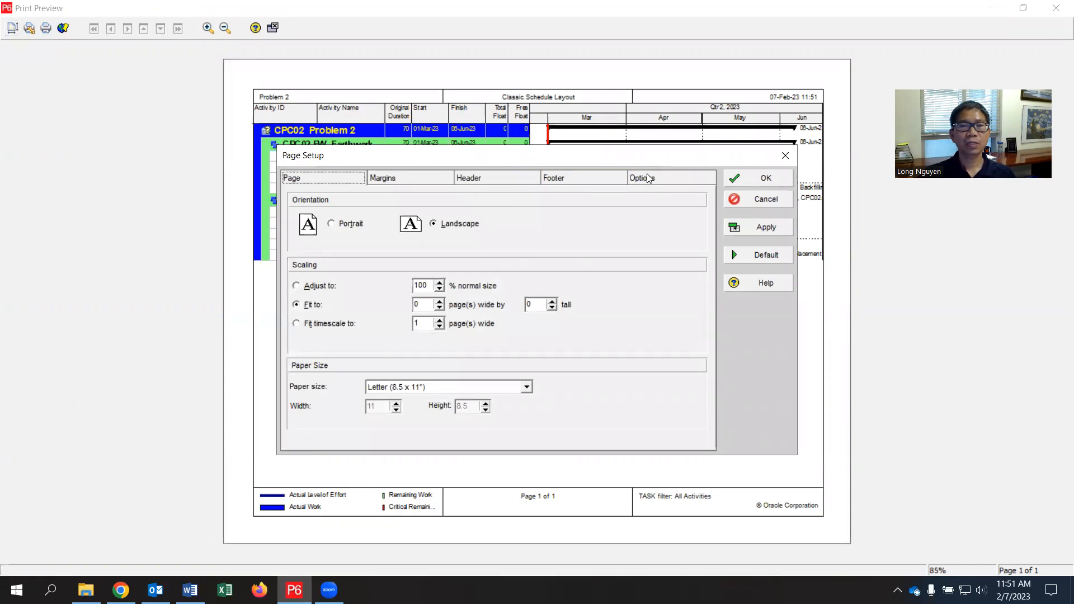
{"action": "left_click", "coordinate": [647, 178]}
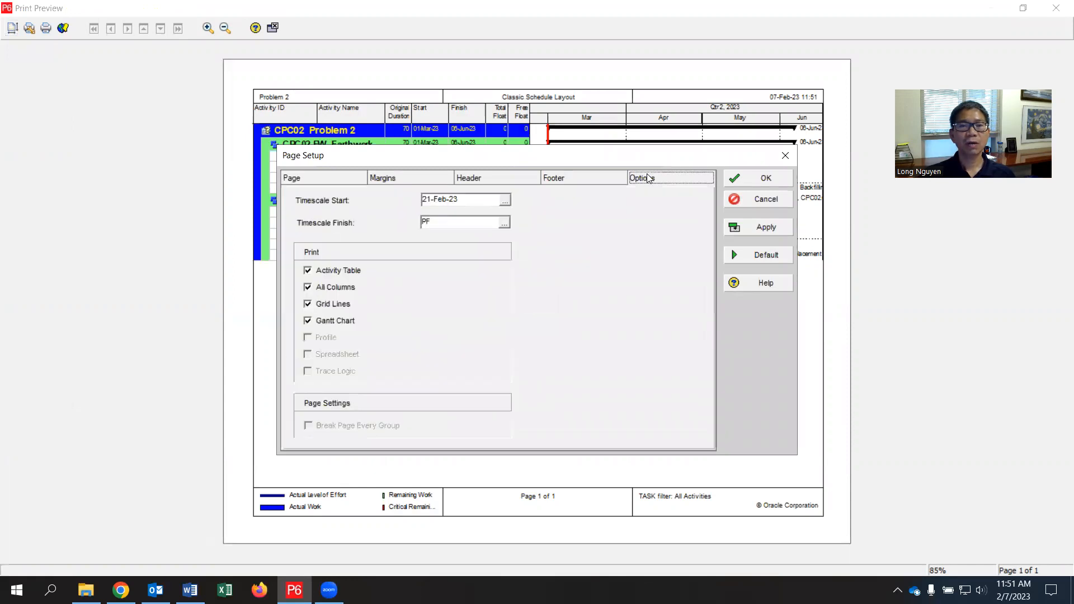
{"action": "left_click", "coordinate": [505, 224]}
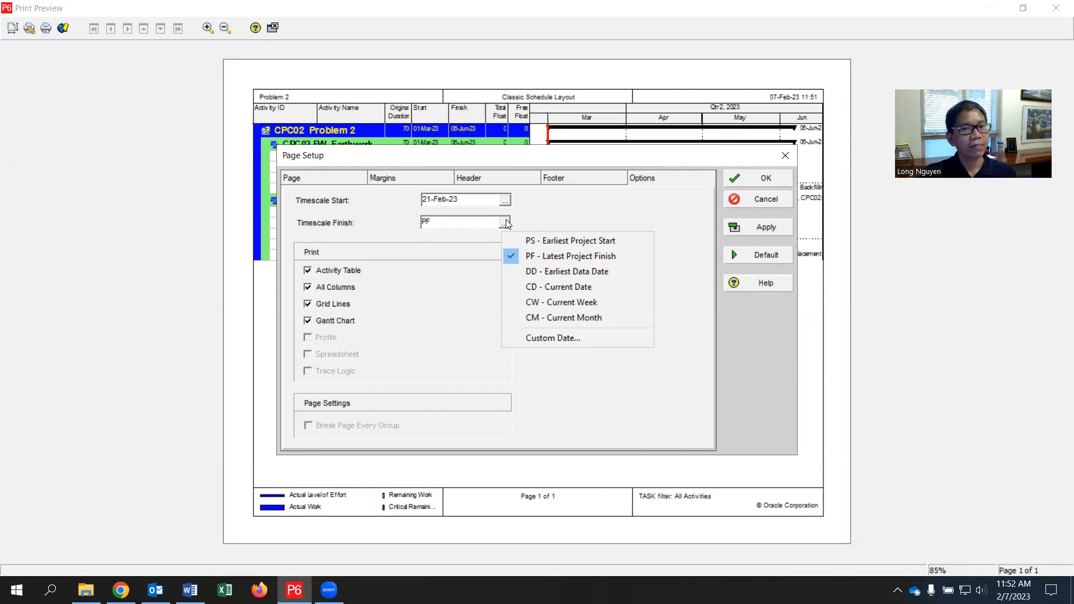
{"action": "left_click", "coordinate": [765, 185]}
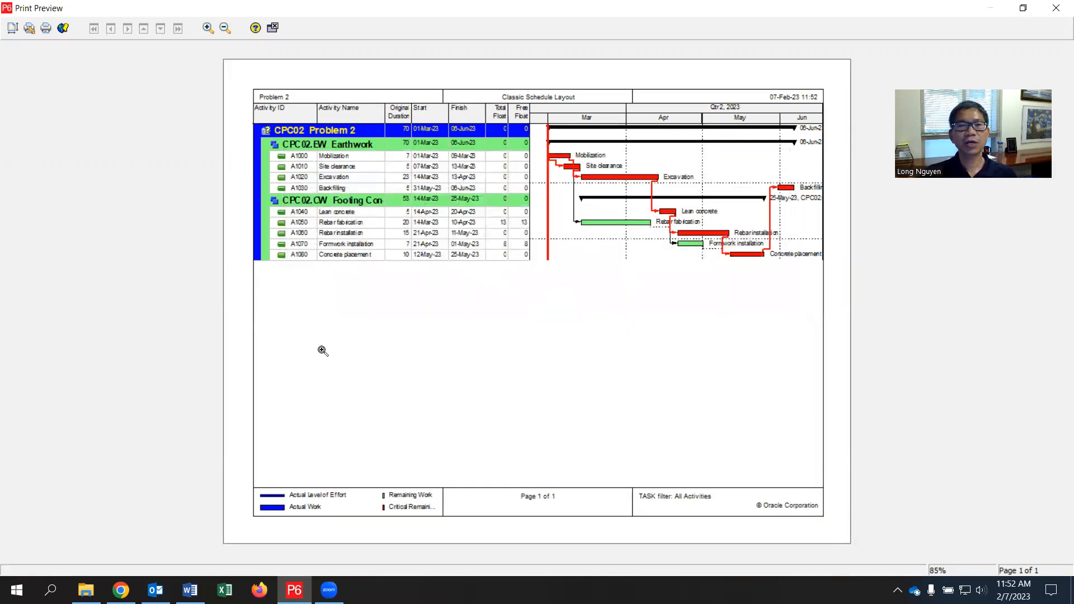
Step: Examine the available paper sizes, including Tabloid (11 x 17"), in the page setup, then leave the print preview without changing the size
{"action": "left_click", "coordinate": [12, 27]}
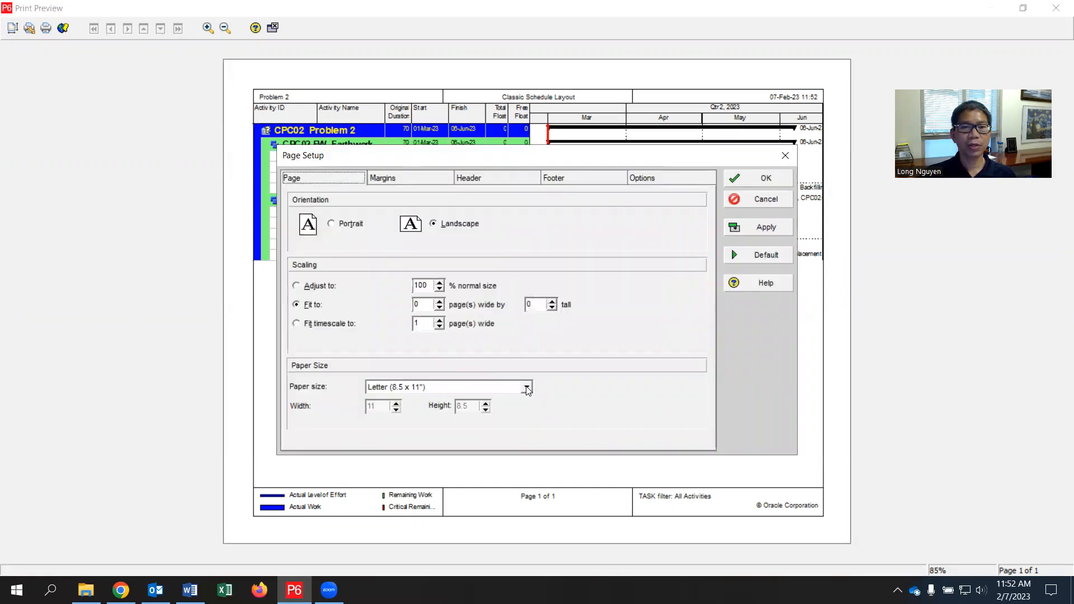
{"action": "left_click", "coordinate": [528, 388]}
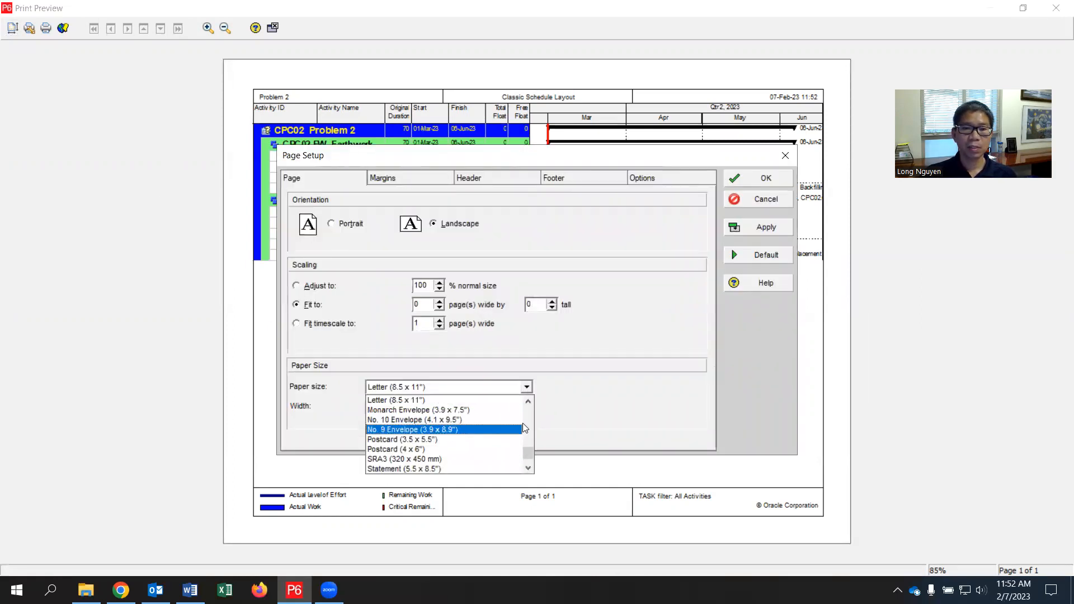
{"action": "left_click_drag", "start_coordinate": [529, 455], "coordinate": [528, 462]}
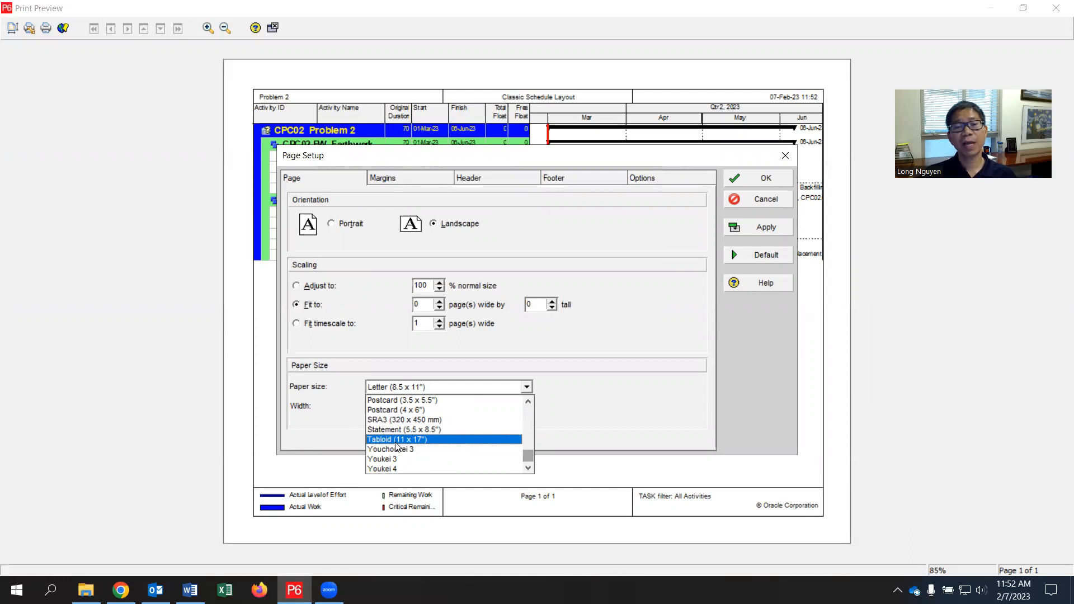
{"action": "left_click", "coordinate": [652, 409]}
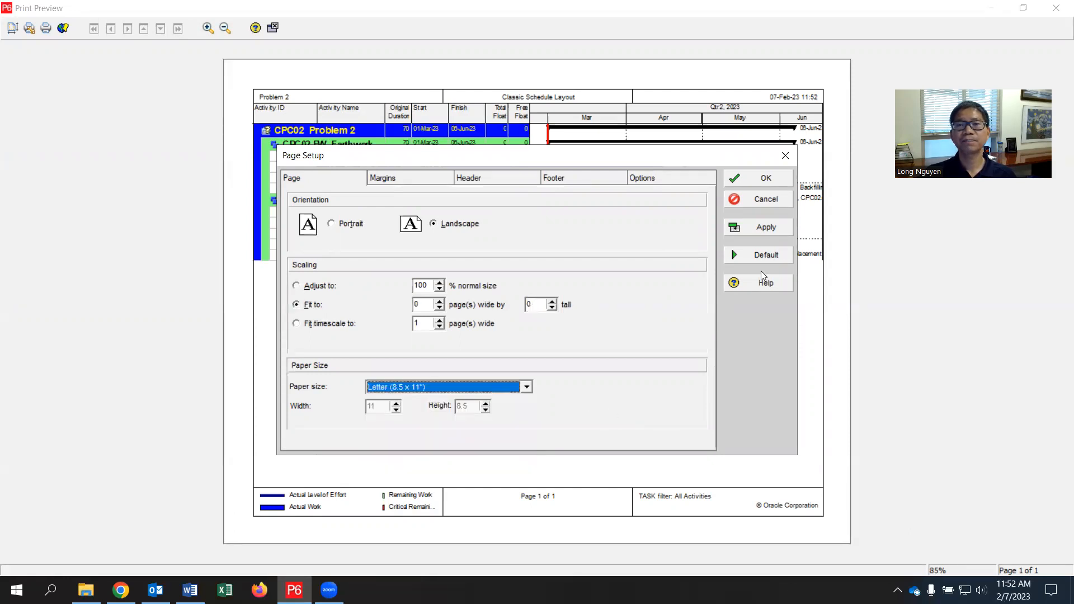
{"action": "left_click", "coordinate": [776, 205]}
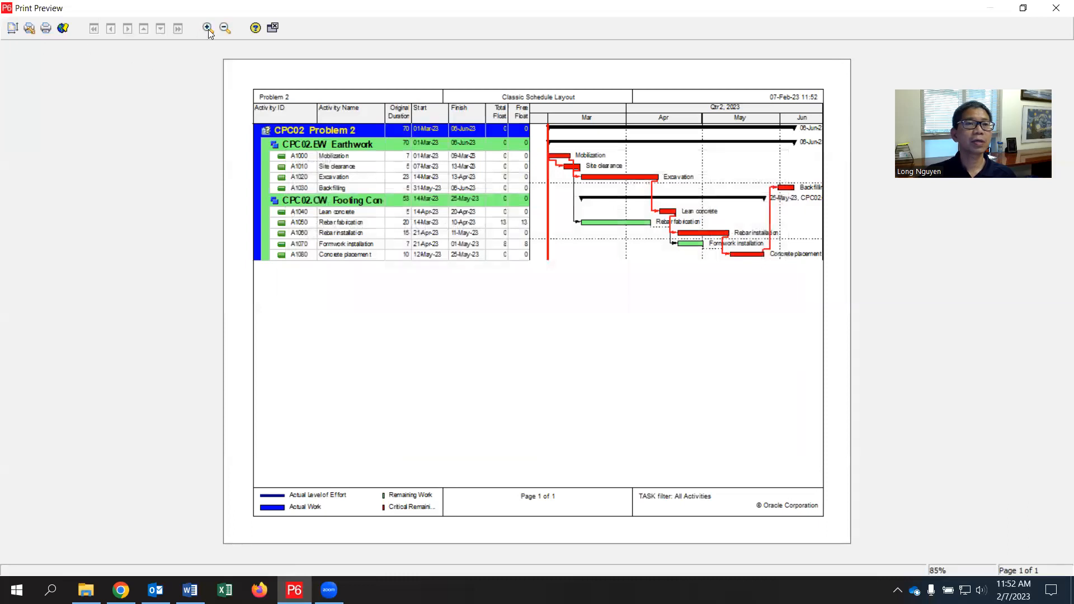
{"action": "left_click", "coordinate": [272, 31]}
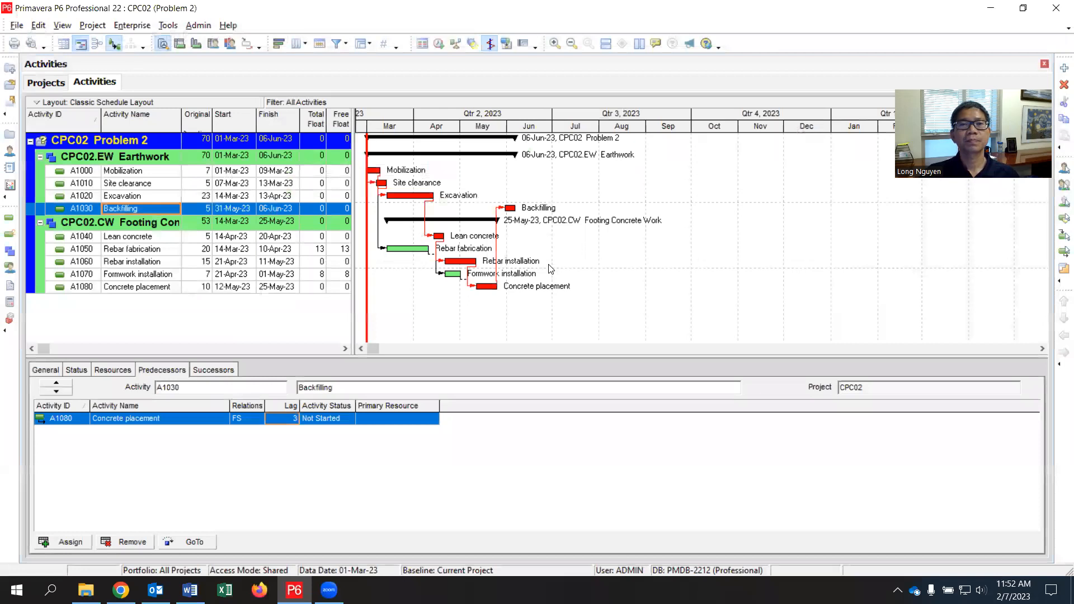
Step: Examine the date interval choices for the Gantt chart timescale and leave the settings unchanged
{"action": "right_click", "coordinate": [529, 117]}
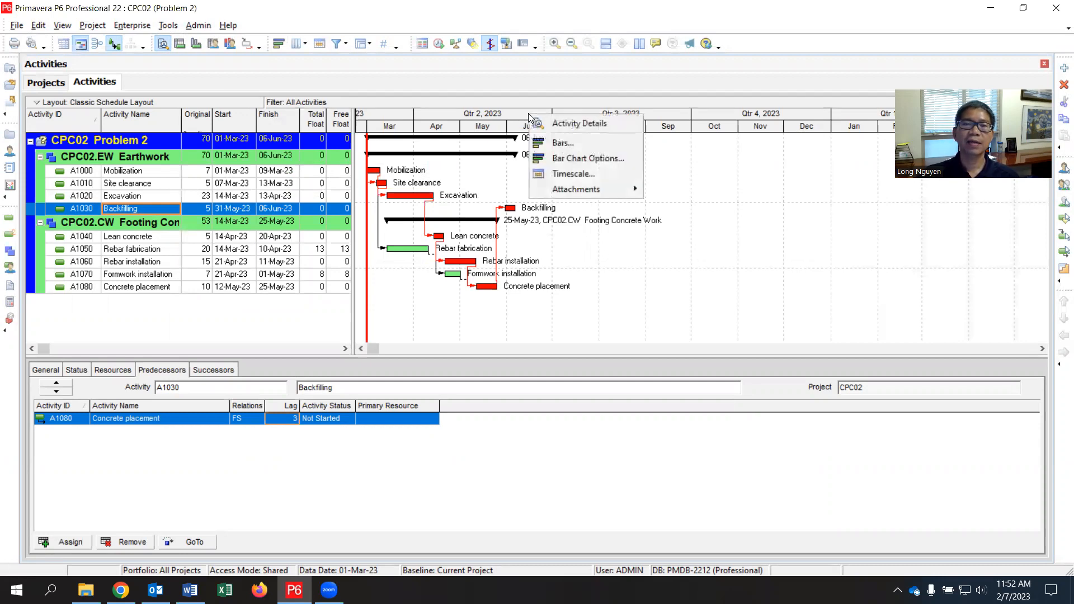
{"action": "left_click", "coordinate": [575, 174]}
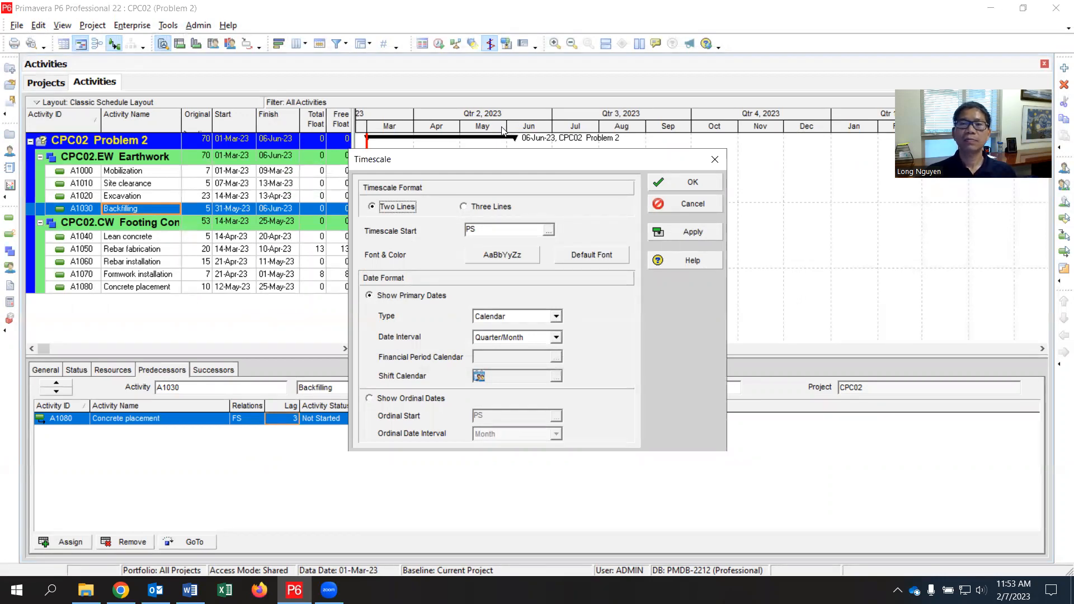
{"action": "left_click", "coordinate": [557, 338]}
{"action": "left_click", "coordinate": [558, 352]}
{"action": "left_click", "coordinate": [558, 352]}
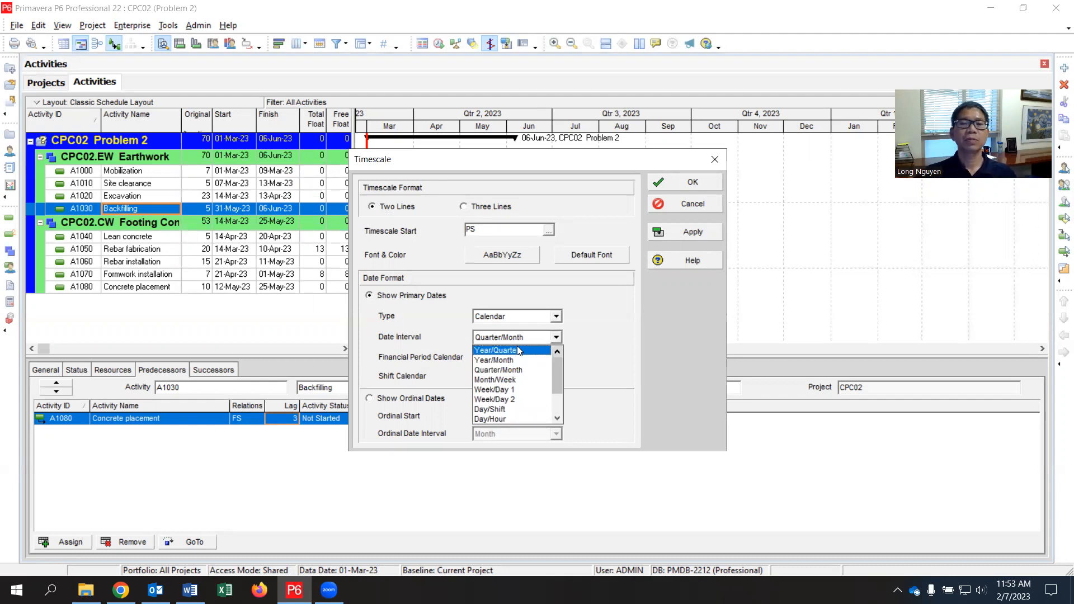
{"action": "scroll", "coordinate": [514, 381], "scroll_direction": "down", "scroll_amount": 1}
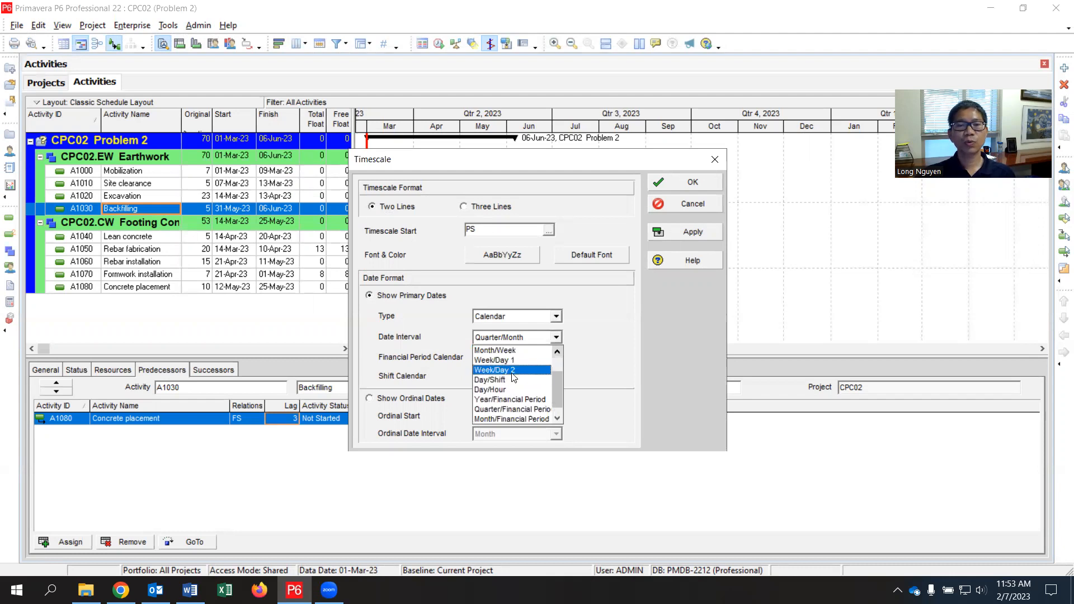
{"action": "scroll", "coordinate": [515, 373], "scroll_direction": "up", "scroll_amount": 1}
{"action": "scroll", "coordinate": [514, 373], "scroll_direction": "down", "scroll_amount": 1}
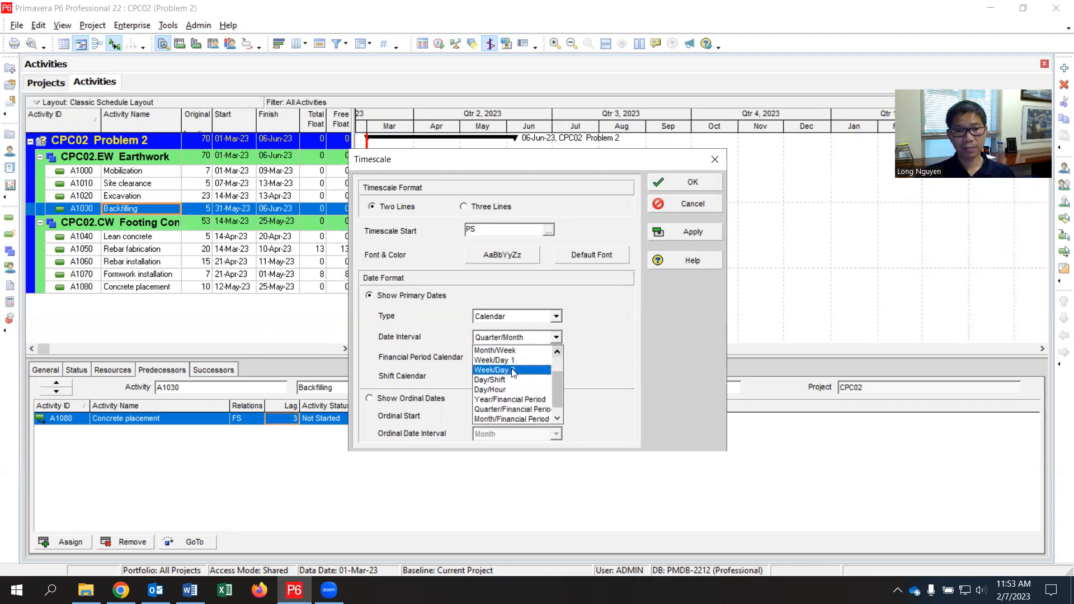
{"action": "scroll", "coordinate": [516, 380], "scroll_direction": "down", "scroll_amount": 1}
{"action": "scroll", "coordinate": [519, 380], "scroll_direction": "up", "scroll_amount": 3}
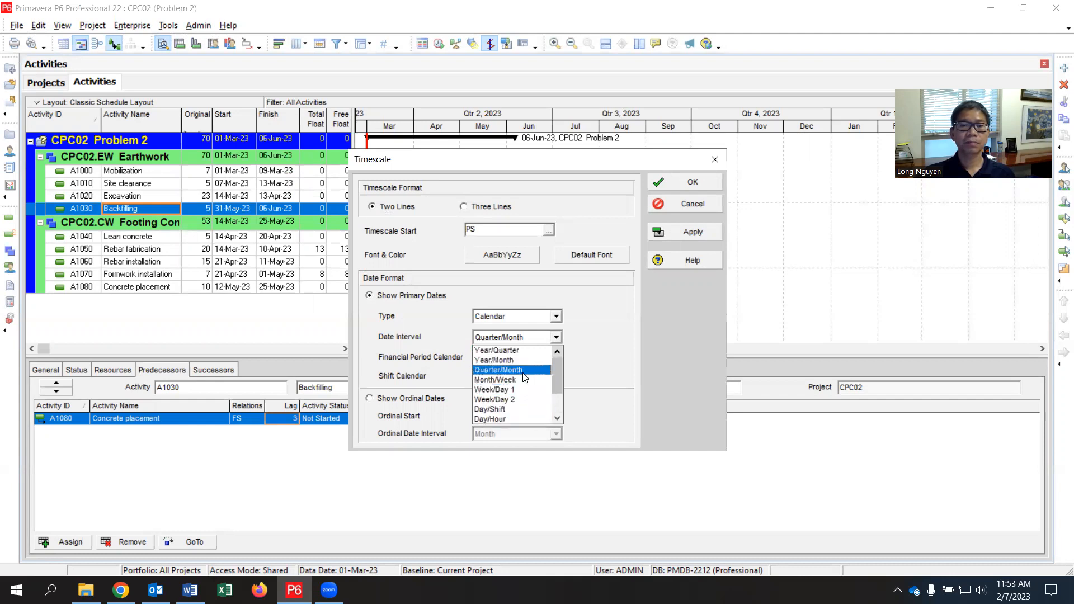
{"action": "left_click", "coordinate": [599, 336]}
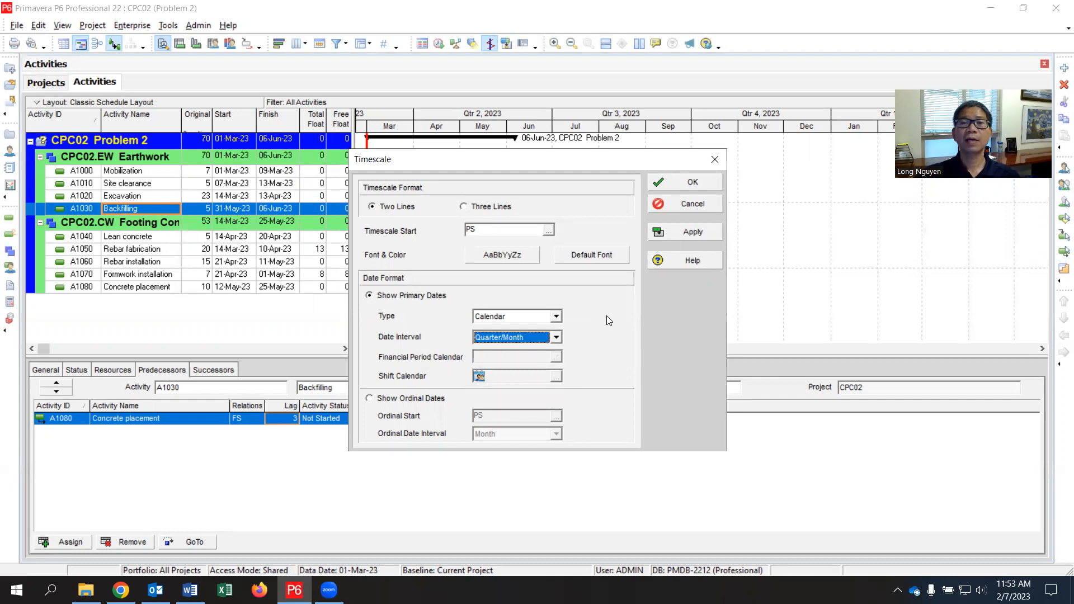
{"action": "left_click", "coordinate": [687, 205]}
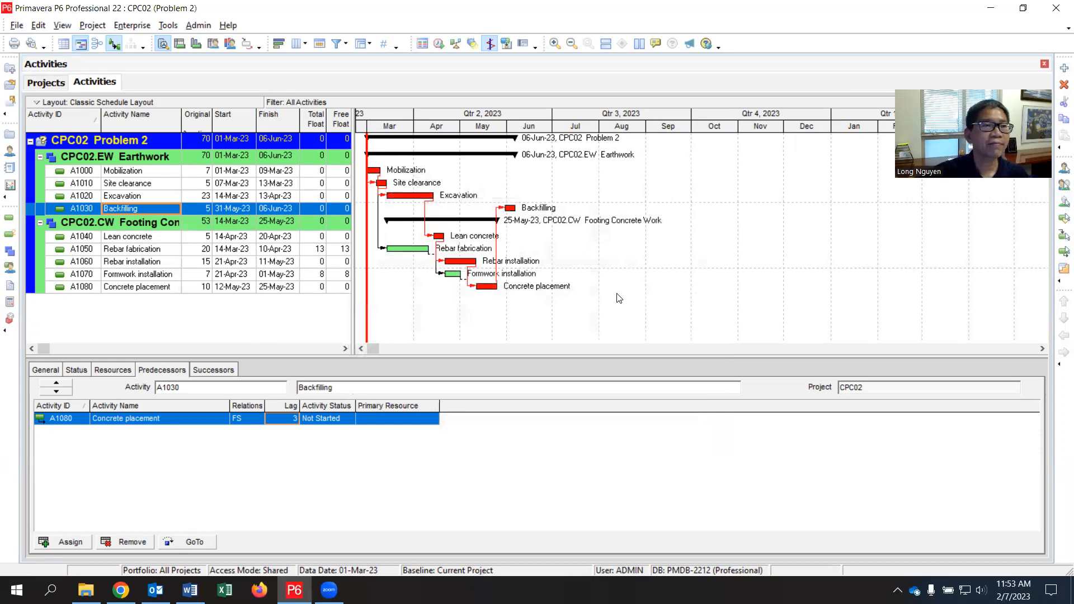
{"action": "left_click", "coordinate": [18, 27]}
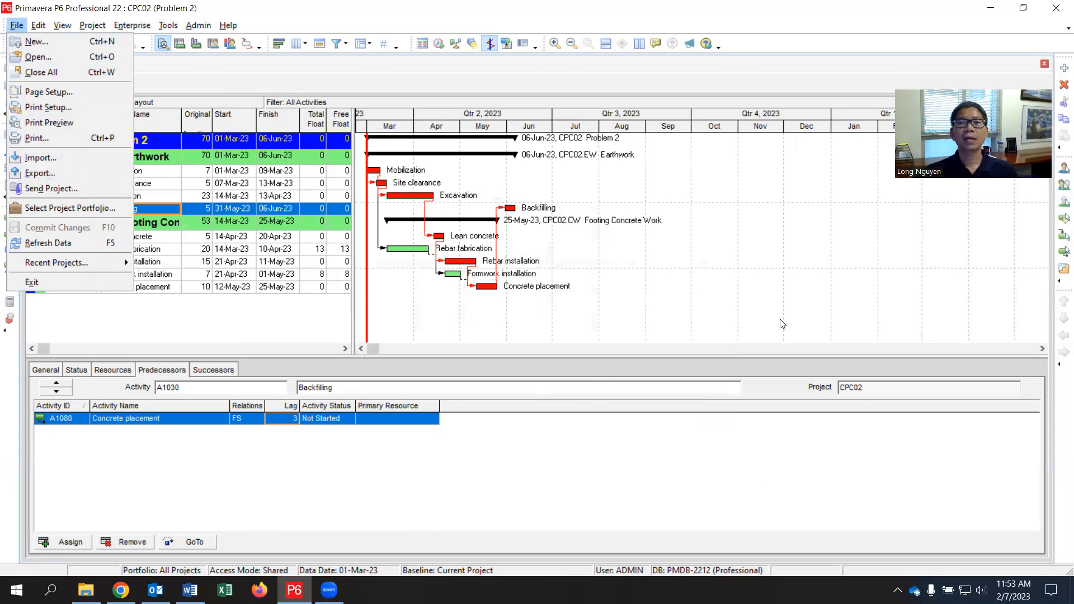
{"action": "left_click", "coordinate": [762, 312]}
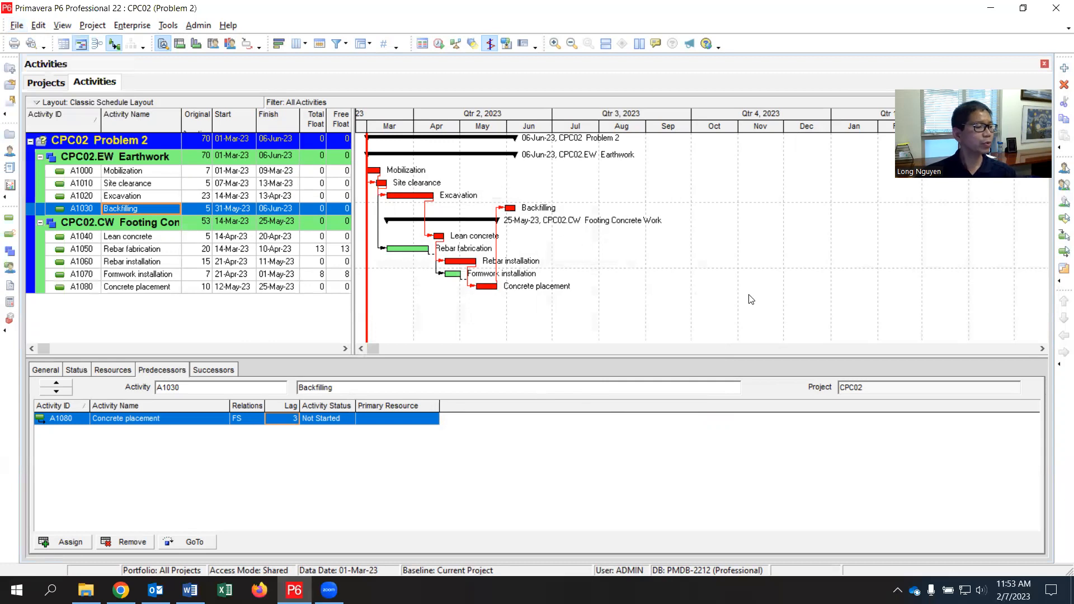